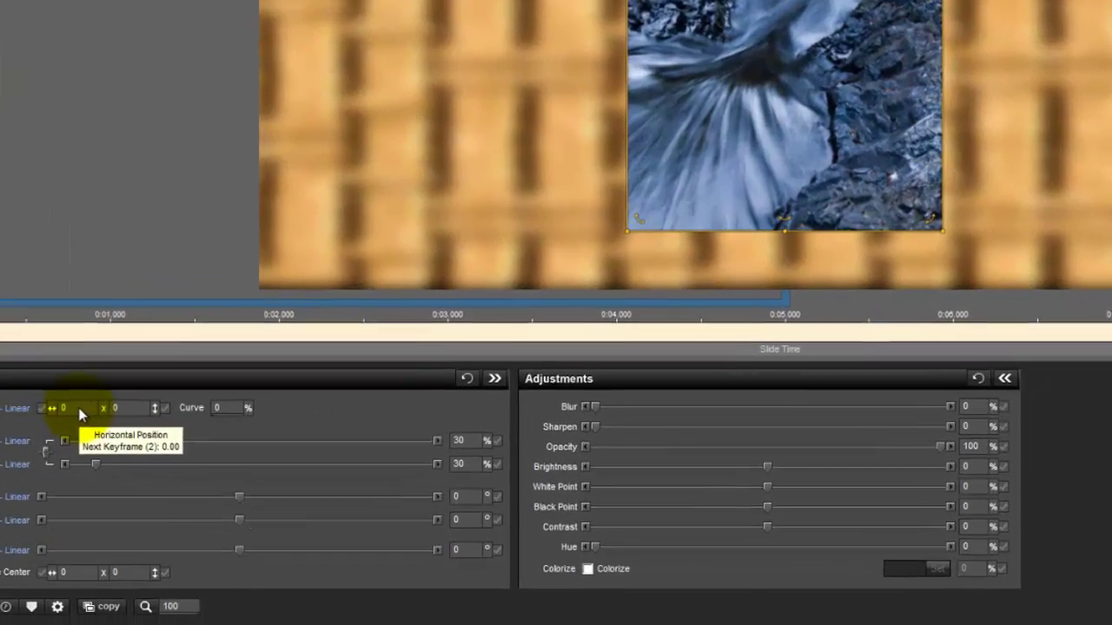
Add a Pan X modifier to the waterfall layer that takes its value from Layer 4, the leather-weave background.
{"action": "right_click", "coordinate": [192, 462]}
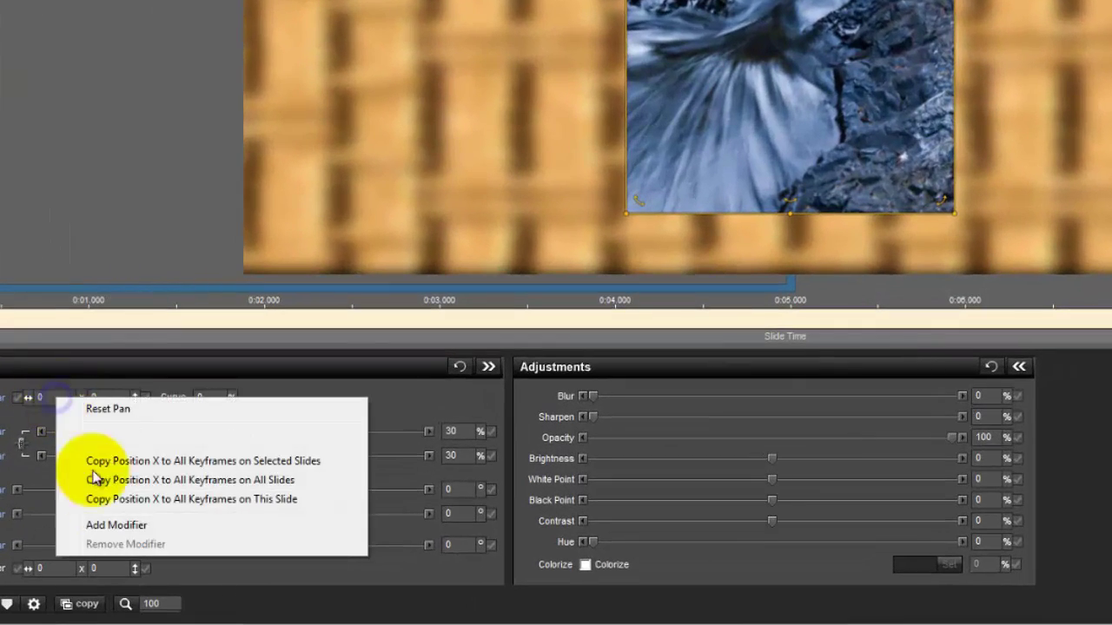
{"action": "left_click", "coordinate": [127, 527]}
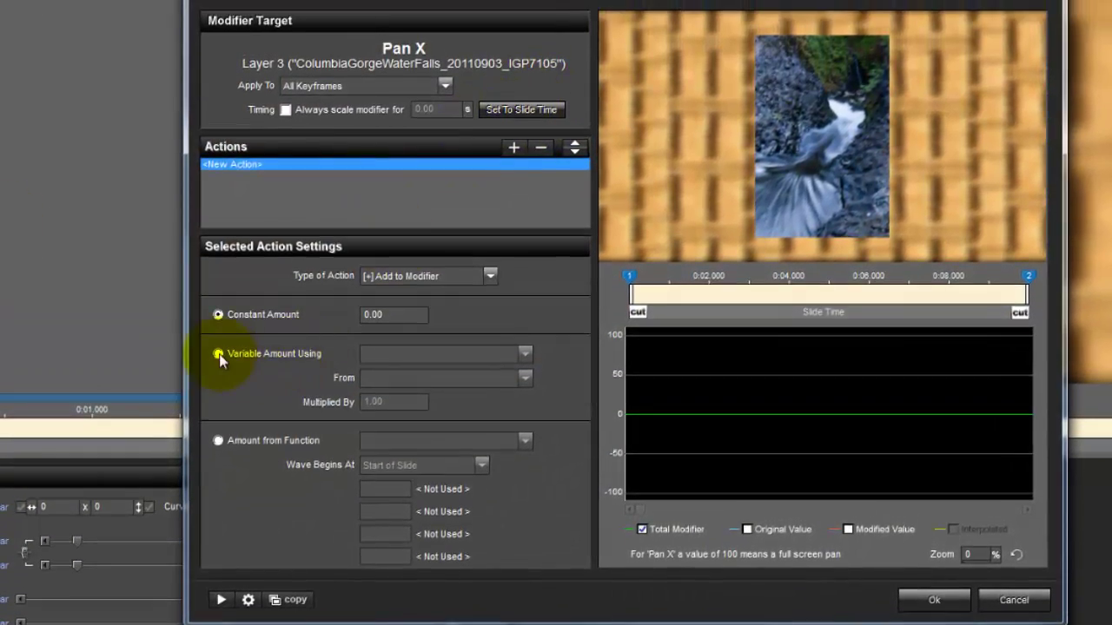
{"action": "left_click", "coordinate": [218, 354]}
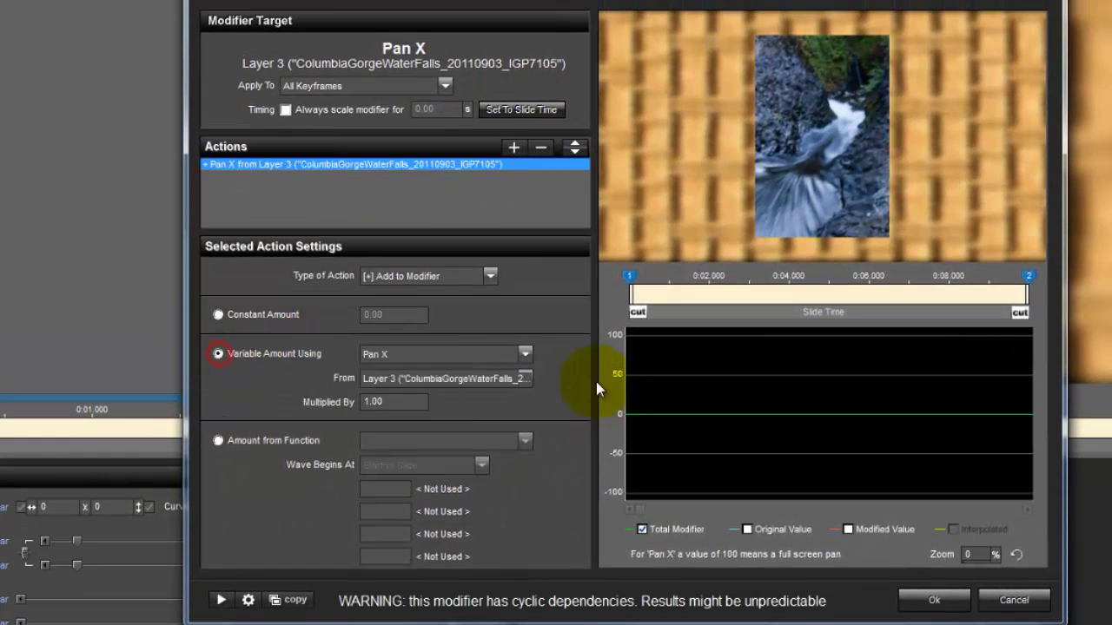
{"action": "left_click", "coordinate": [525, 380]}
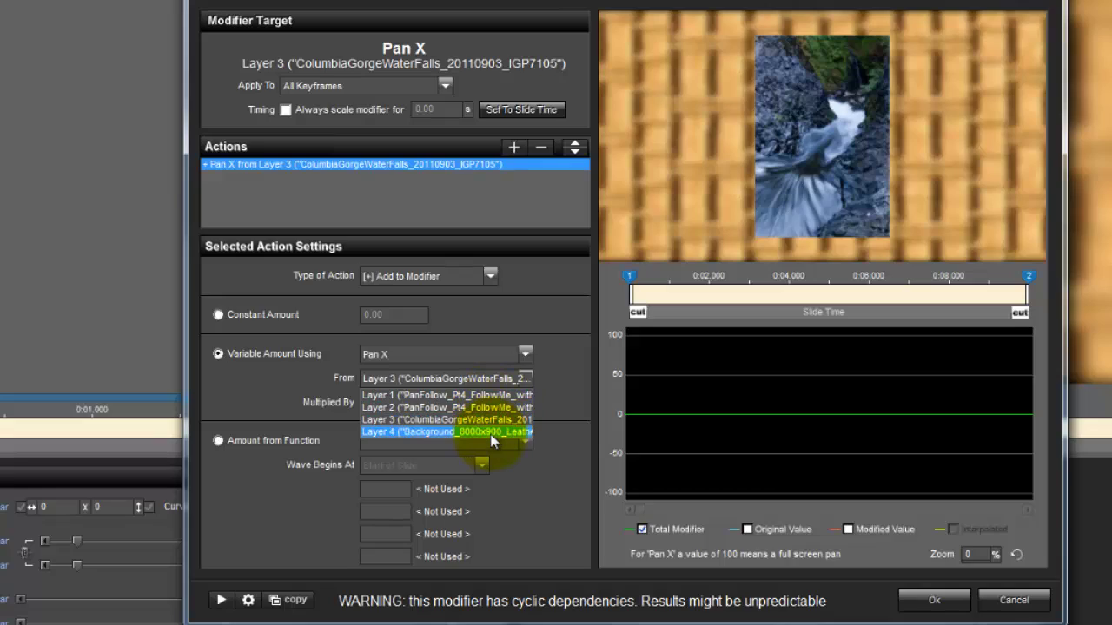
{"action": "left_click", "coordinate": [491, 433]}
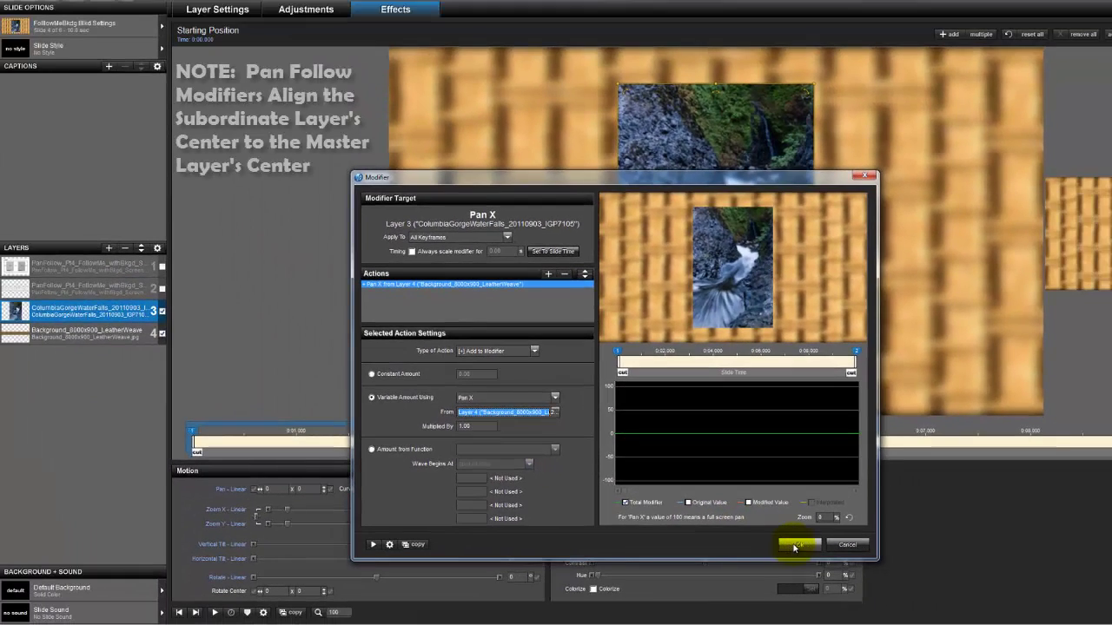
{"action": "left_click", "coordinate": [794, 544]}
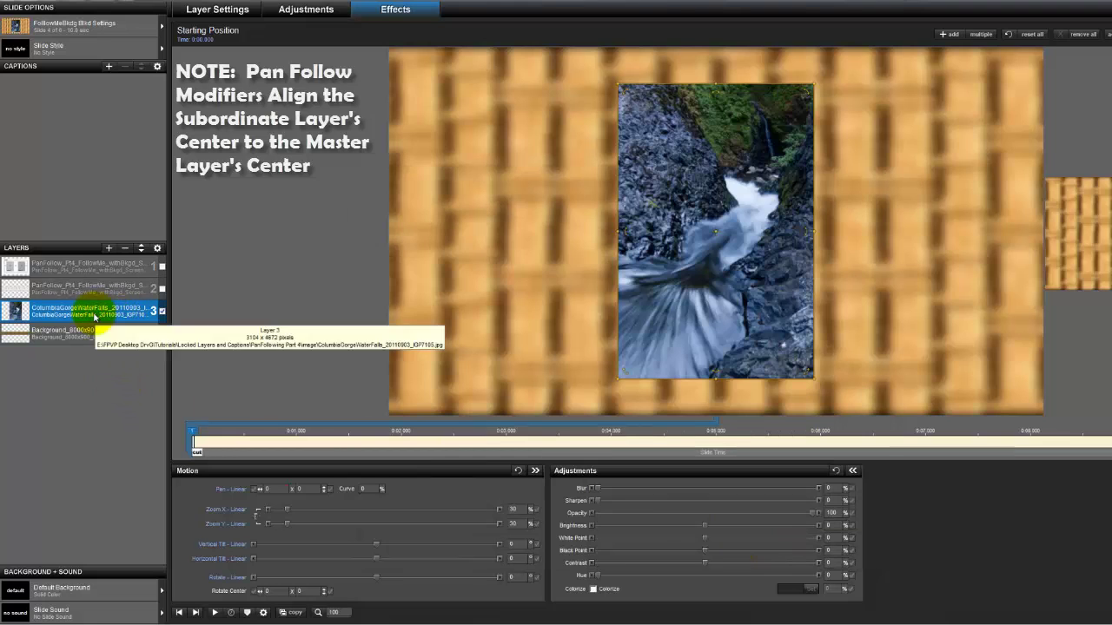
Duplicate the waterfall layer with Ctrl+D into copies filling layers 3–11, then zoom the preview out to the whole strip.
{"action": "key", "text": "ctrl+d"}
{"action": "key", "text": "ctrl+d"}
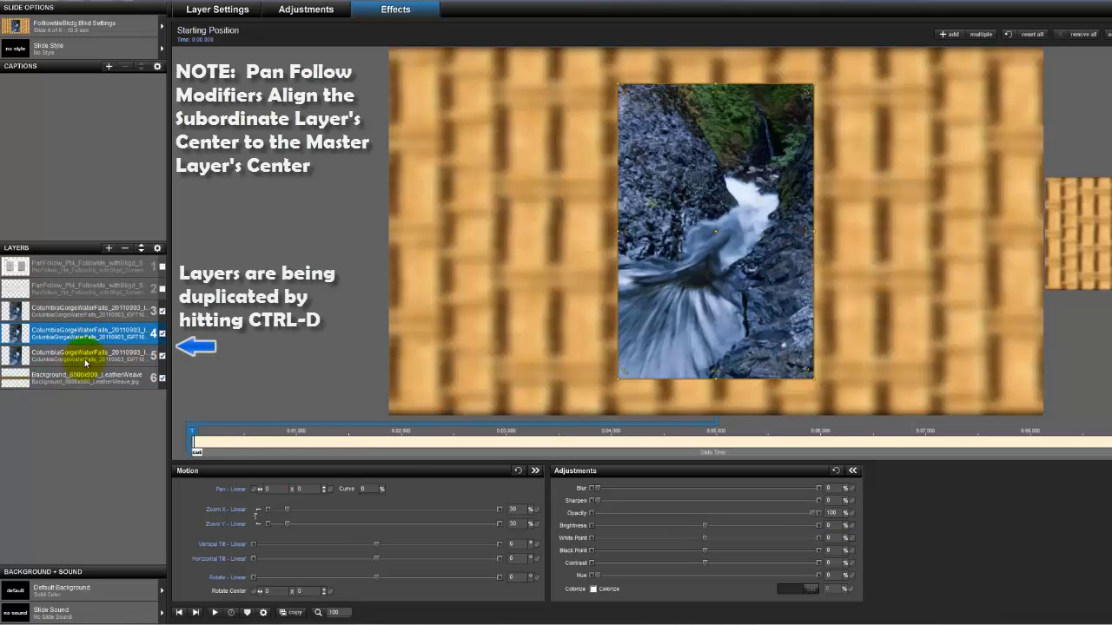
{"action": "key", "text": "ctrl+d"}
{"action": "key", "text": "ctrl+d"}
{"action": "key", "text": "ctrl+d"}
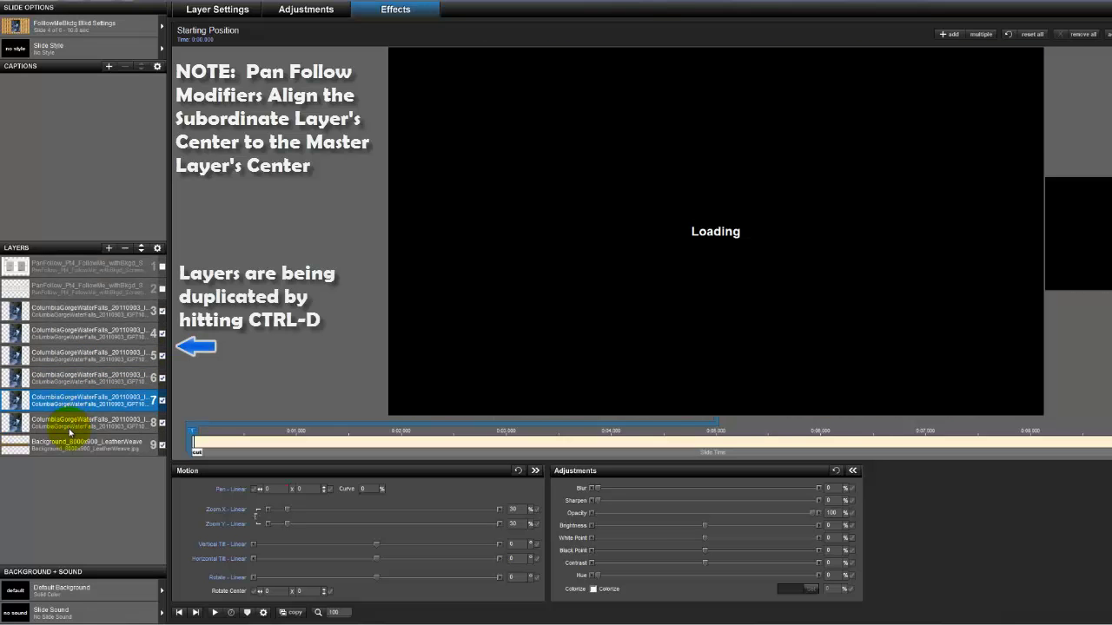
{"action": "key", "text": "ctrl+d"}
{"action": "left_click", "coordinate": [61, 447]}
{"action": "key", "text": "ctrl+d"}
{"action": "key", "text": "ctrl+d"}
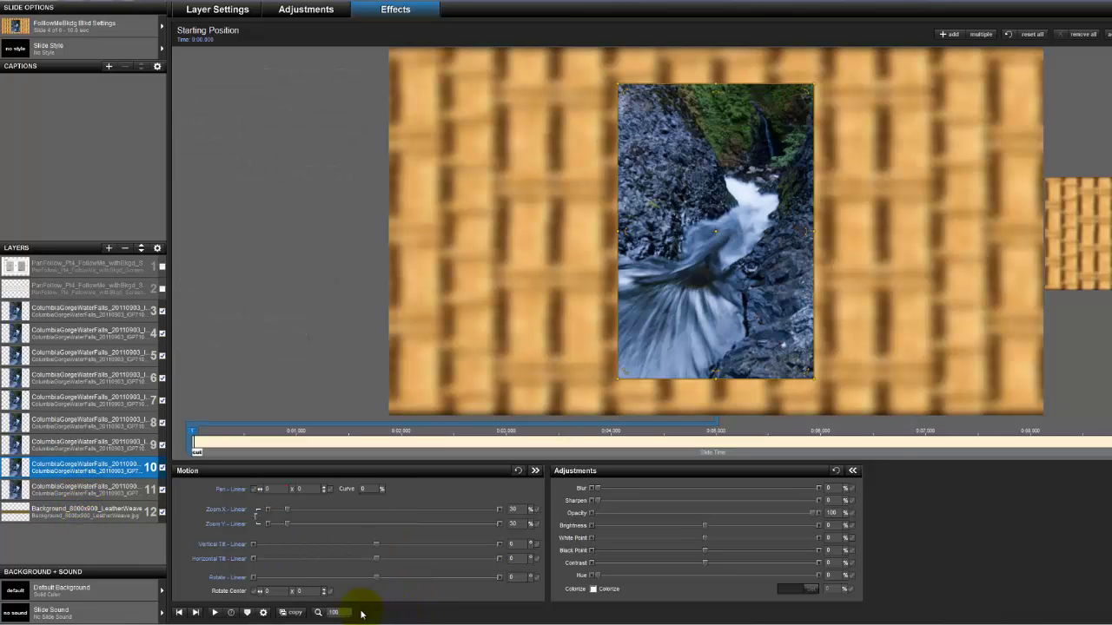
{"action": "left_click_drag", "start_coordinate": [338, 611], "coordinate": [301, 602]}
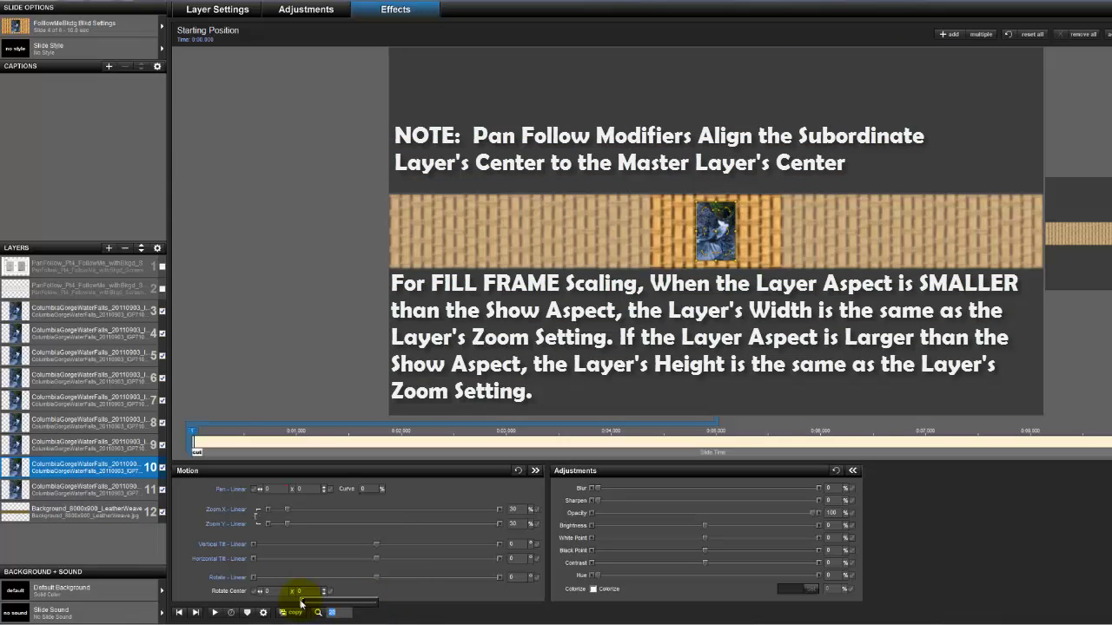
Show Layer Settings for waterfall layer 10: Fill frame scaling, 30% zoom, position 0 × 0.
{"action": "left_click", "coordinate": [216, 10]}
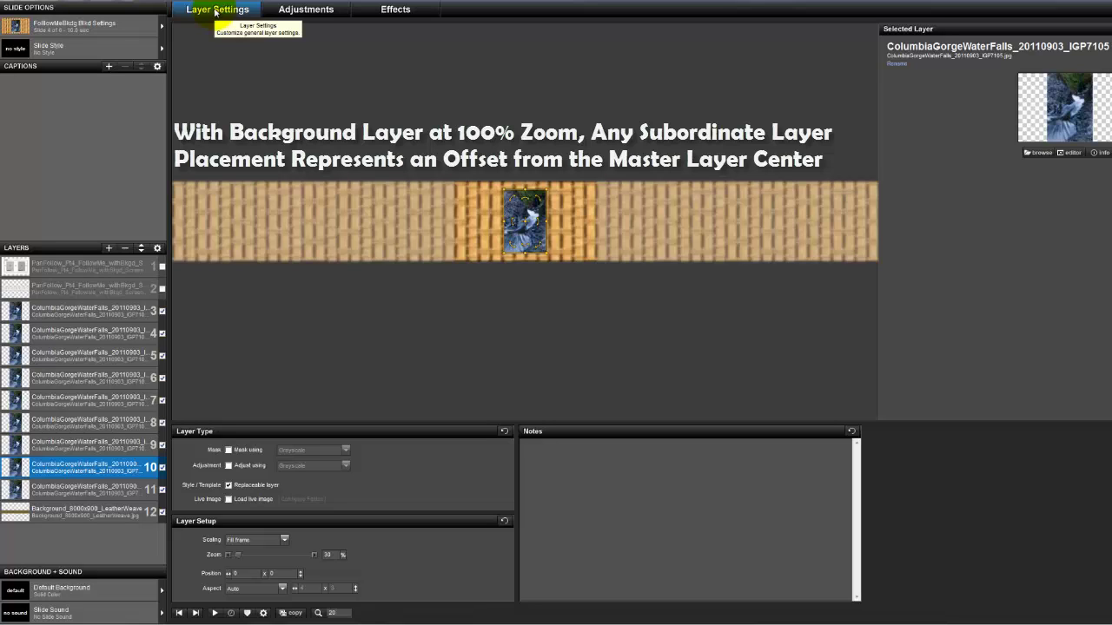
Replace the photos in layers 3–10 with IGP0868, 0878, 0883, 0886, 0888, 0954, 0958 and 0993.
{"action": "left_click_drag", "start_coordinate": [53, 311], "coordinate": [16, 315]}
{"action": "left_click", "coordinate": [55, 323]}
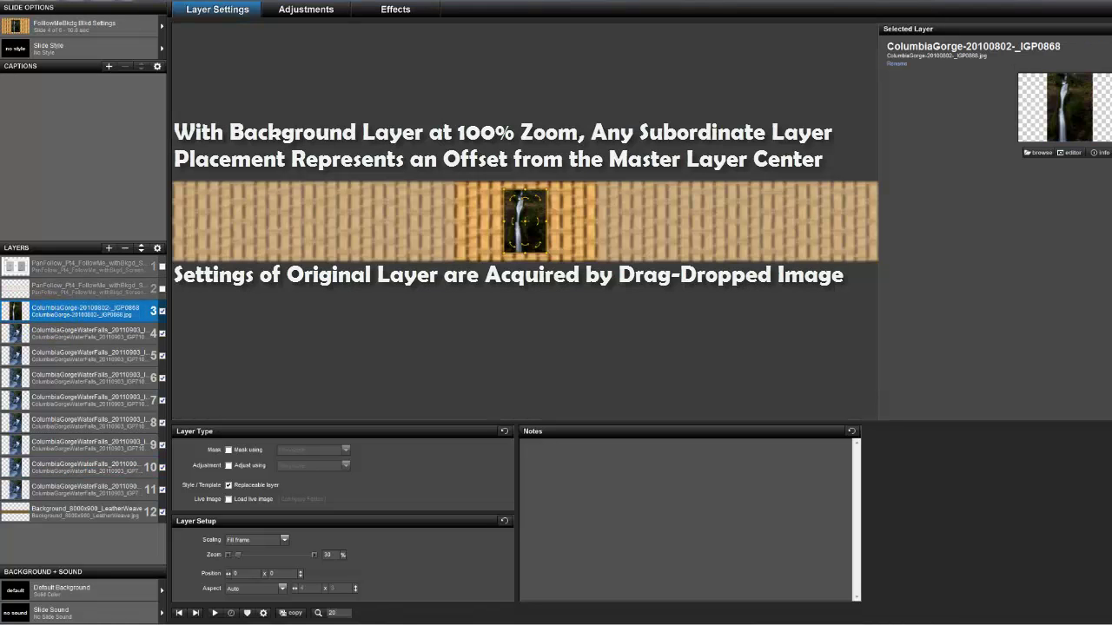
{"action": "left_click_drag", "start_coordinate": [2, 357], "coordinate": [15, 334]}
{"action": "left_click_drag", "start_coordinate": [2, 402], "coordinate": [14, 356]}
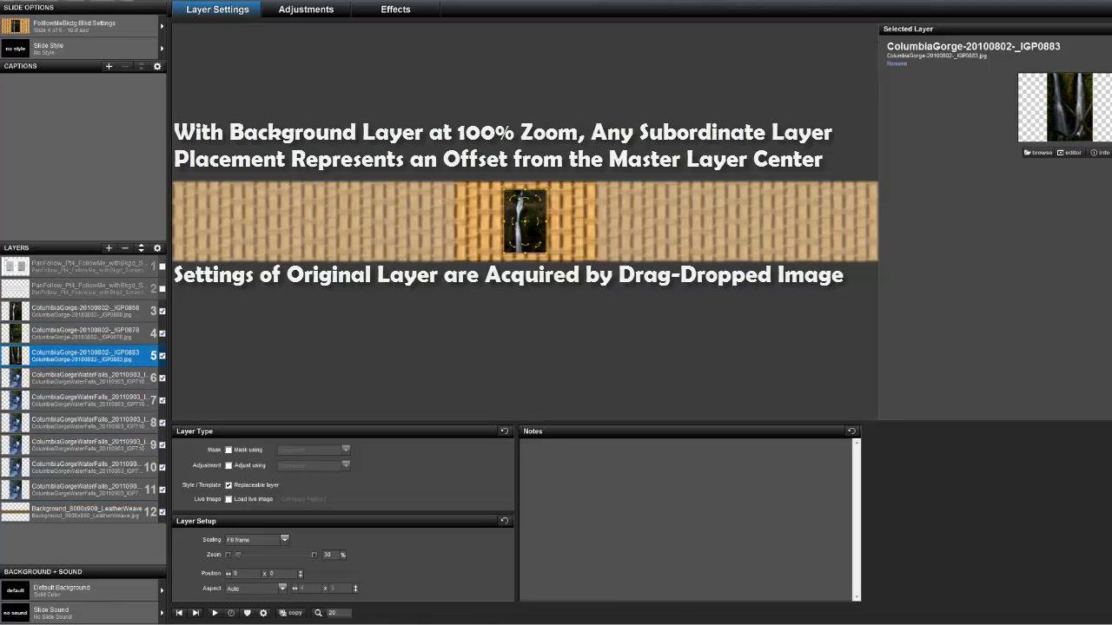
{"action": "left_click_drag", "start_coordinate": [2, 434], "coordinate": [57, 378]}
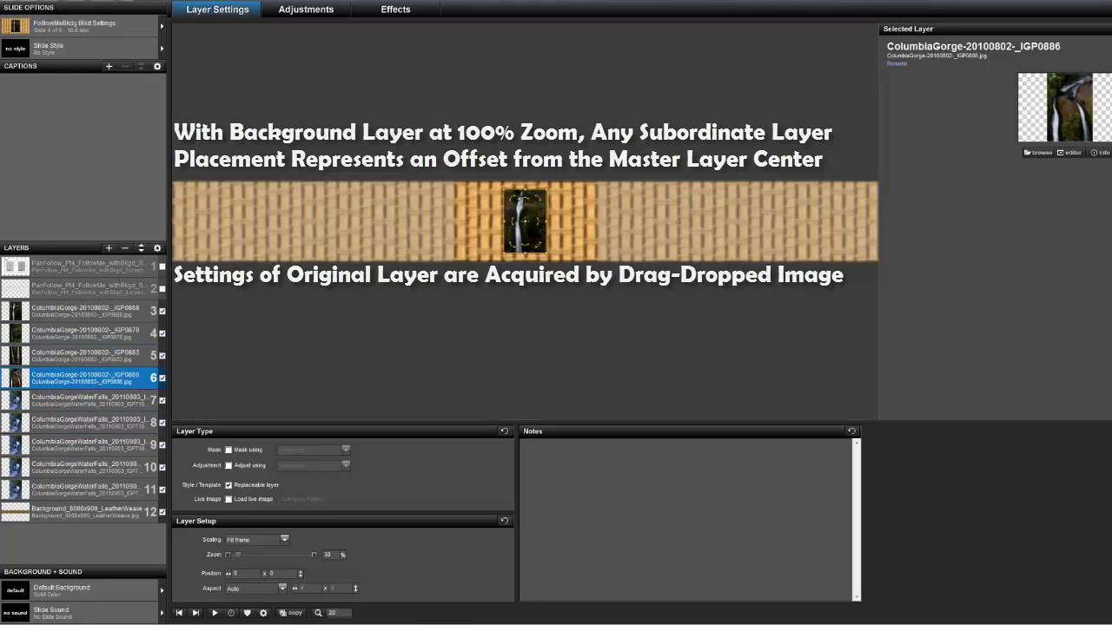
{"action": "left_click_drag", "start_coordinate": [2, 452], "coordinate": [40, 398]}
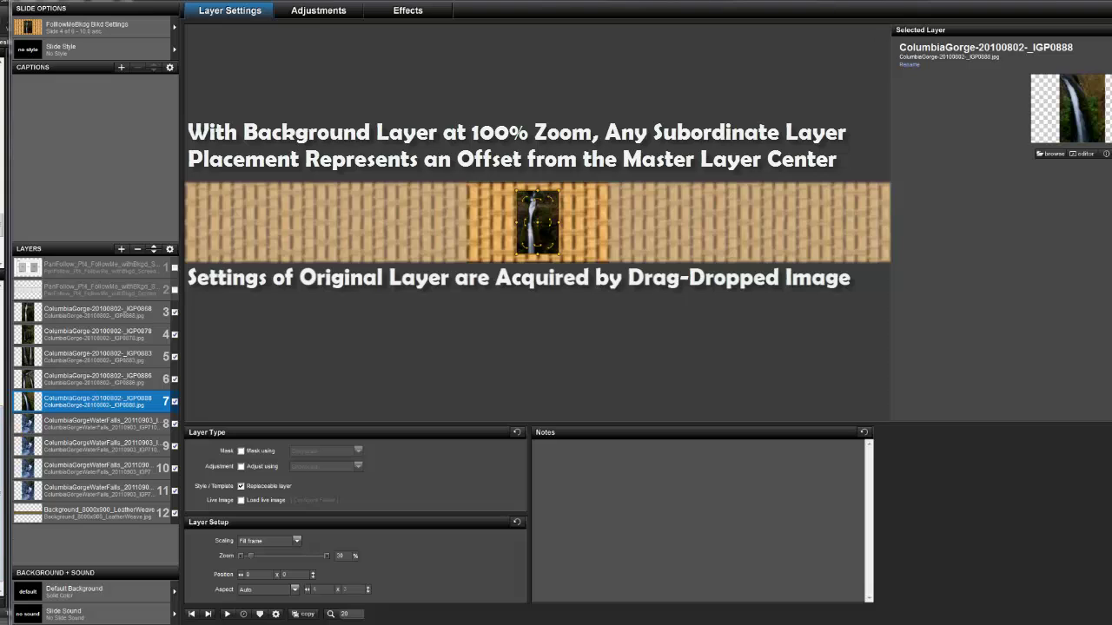
{"action": "left_click_drag", "start_coordinate": [1, 406], "coordinate": [39, 414]}
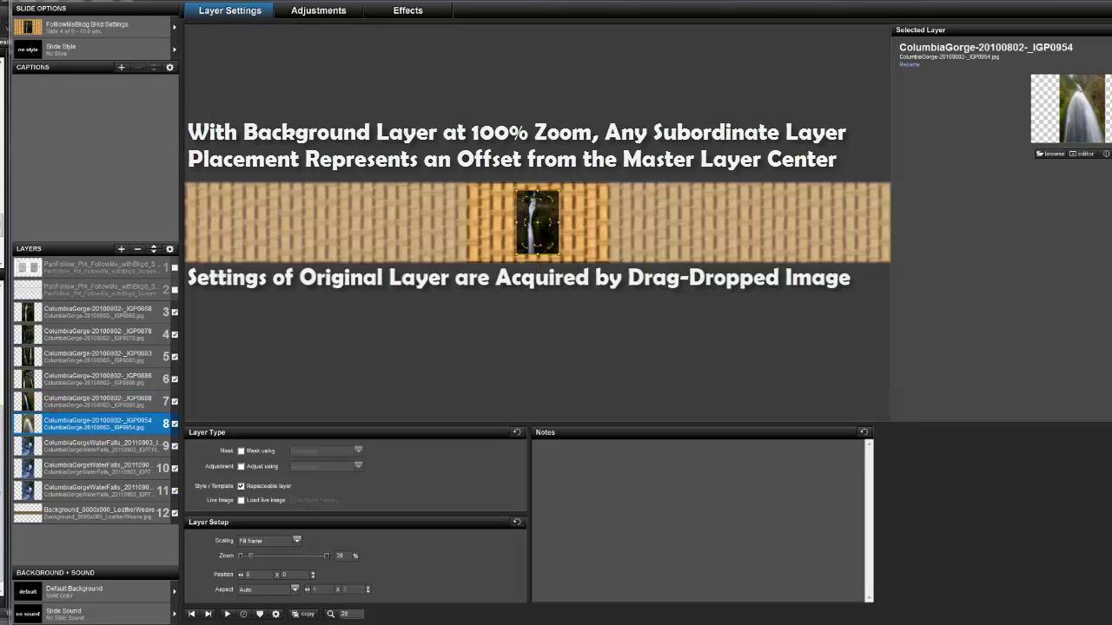
{"action": "left_click_drag", "start_coordinate": [2, 447], "coordinate": [75, 445]}
{"action": "left_click_drag", "start_coordinate": [2, 490], "coordinate": [70, 469]}
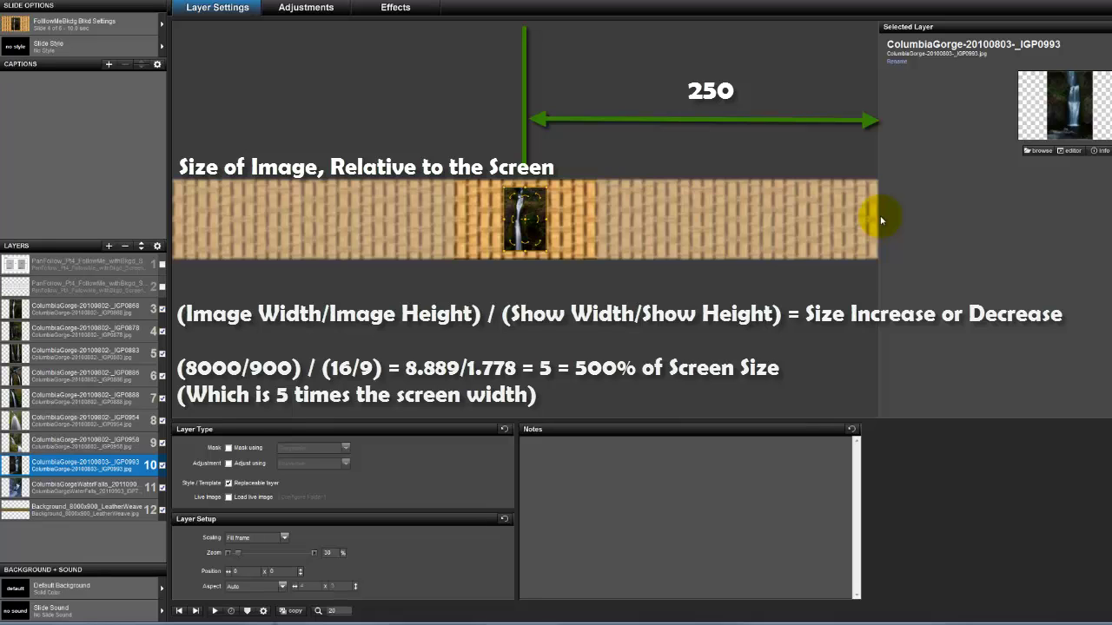
Drag layers 3–6 along the strip, from its left end to just left of centre.
{"action": "left_click", "coordinate": [50, 306]}
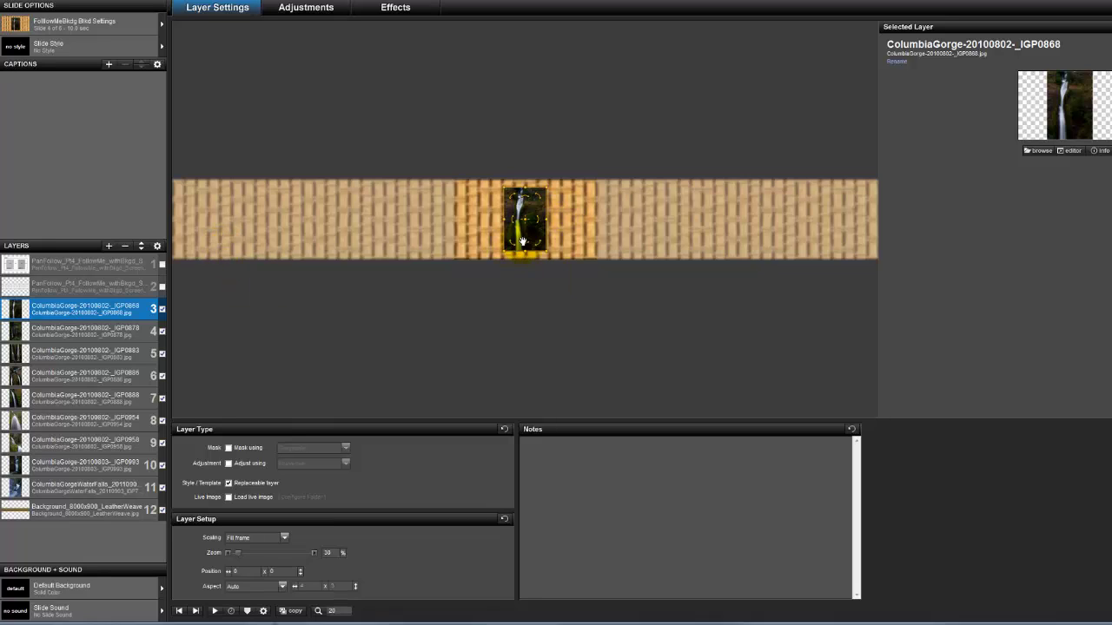
{"action": "left_click_drag", "start_coordinate": [512, 243], "coordinate": [202, 241]}
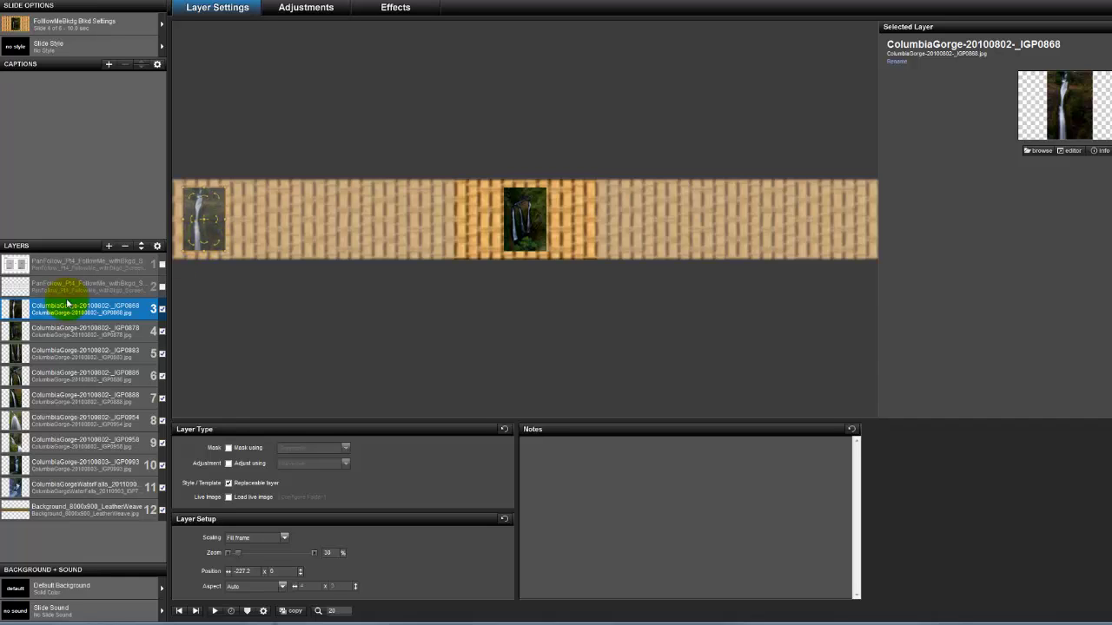
{"action": "left_click", "coordinate": [61, 330]}
{"action": "left_click_drag", "start_coordinate": [532, 231], "coordinate": [287, 234]}
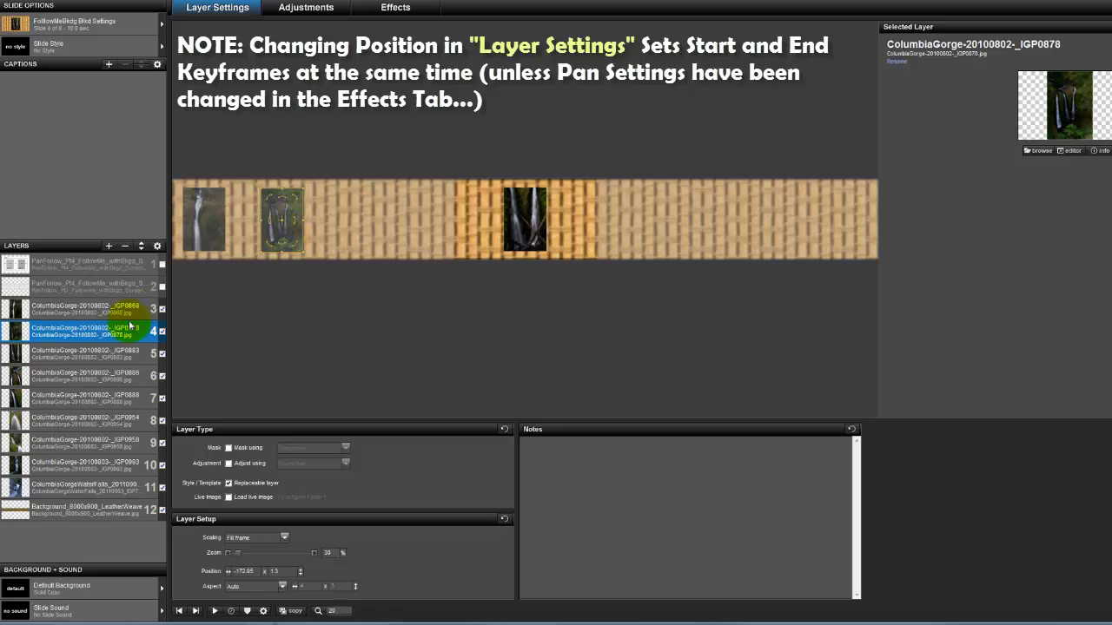
{"action": "left_click", "coordinate": [87, 353]}
{"action": "left_click_drag", "start_coordinate": [504, 229], "coordinate": [335, 235]}
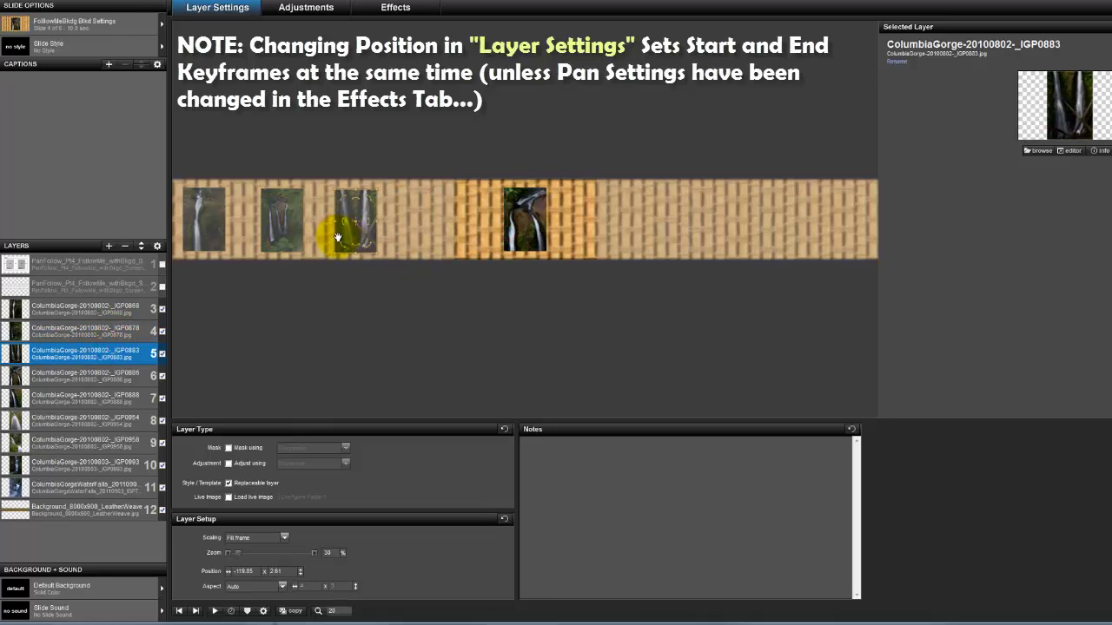
{"action": "left_click", "coordinate": [87, 374]}
{"action": "left_click_drag", "start_coordinate": [468, 225], "coordinate": [448, 228]}
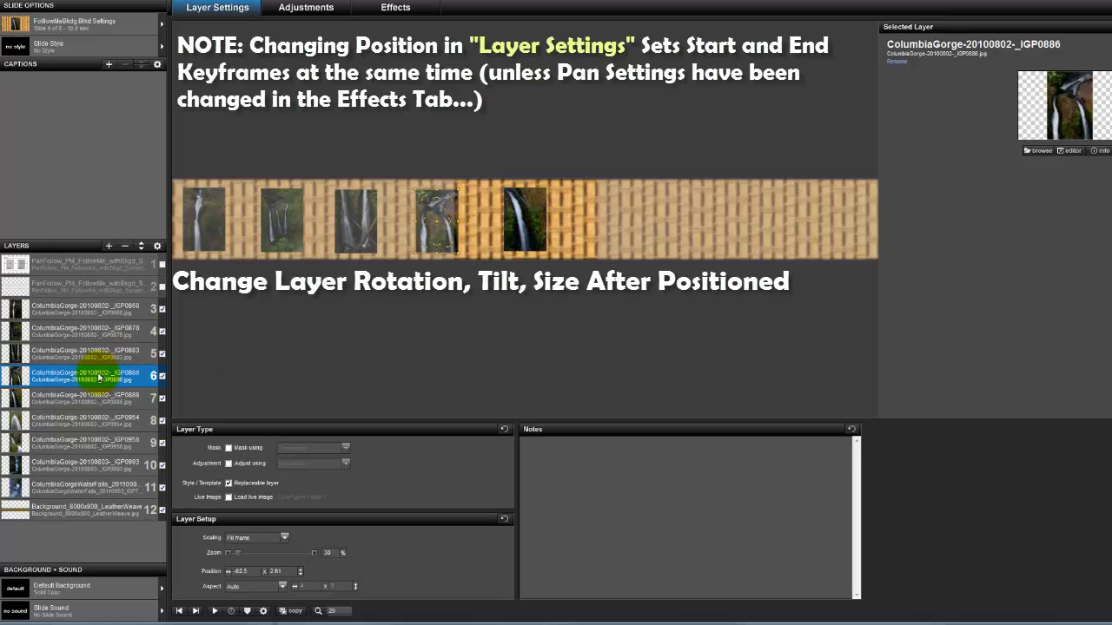
Drag layers 7, 8 and 9 (IGP0888, IGP0954, IGP0958) to the right of centre.
{"action": "left_click", "coordinate": [87, 396]}
{"action": "left_click_drag", "start_coordinate": [536, 232], "coordinate": [620, 229]}
{"action": "left_click", "coordinate": [140, 415]}
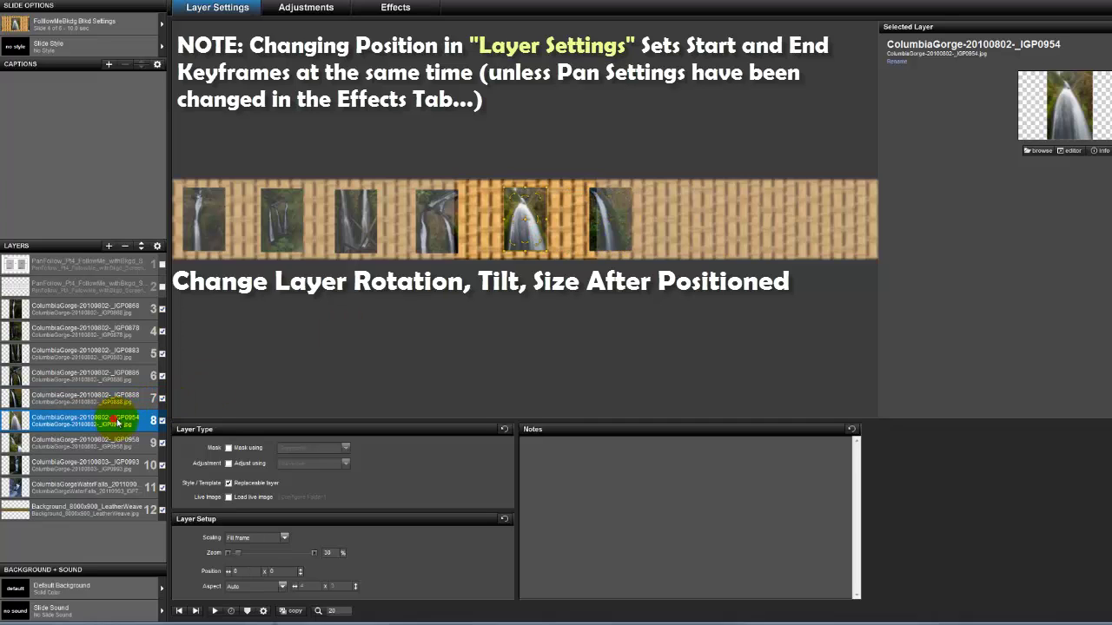
{"action": "left_click_drag", "start_coordinate": [531, 233], "coordinate": [687, 238]}
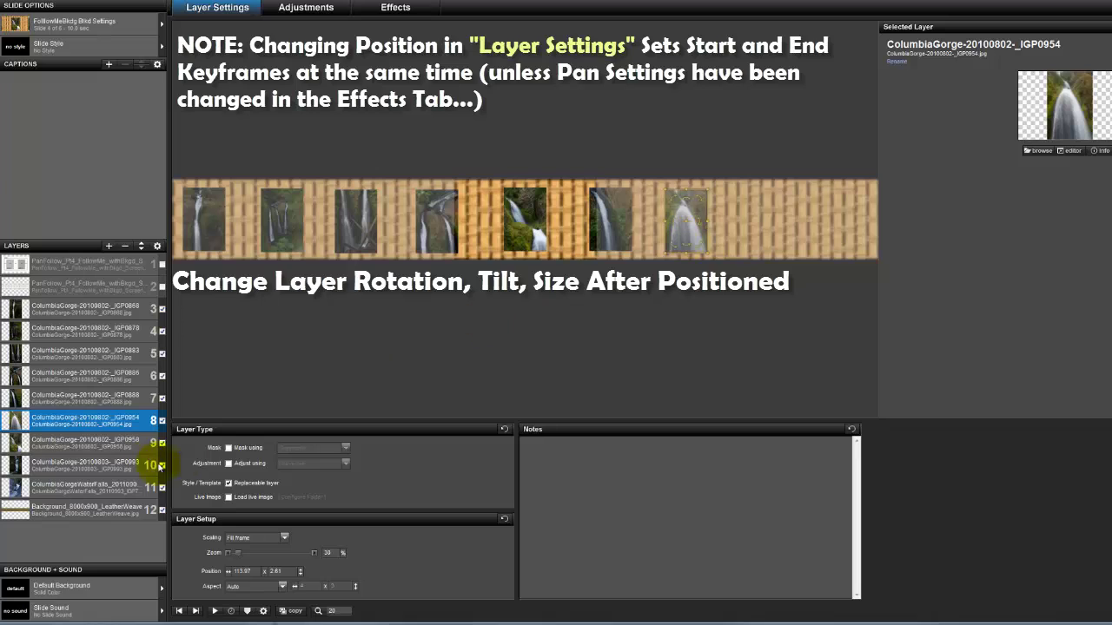
{"action": "left_click", "coordinate": [99, 445]}
{"action": "left_click_drag", "start_coordinate": [530, 232], "coordinate": [762, 233]}
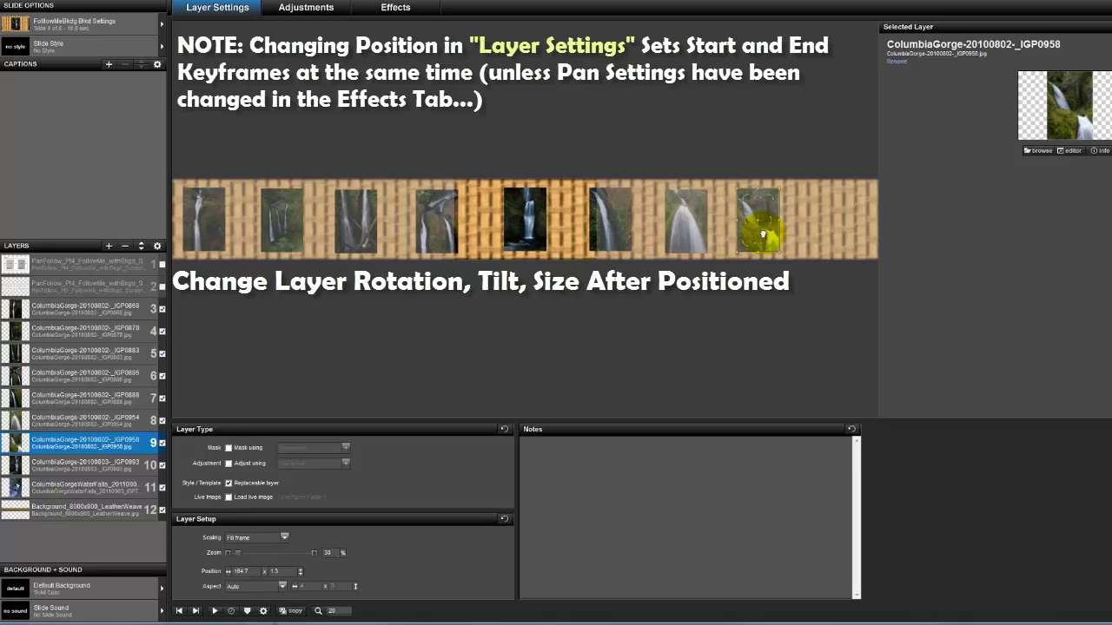
Set the IGP0888 photo to Position X 0 and shift IGP0954 and IGP0958 left to even the spacing.
{"action": "left_click", "coordinate": [111, 396]}
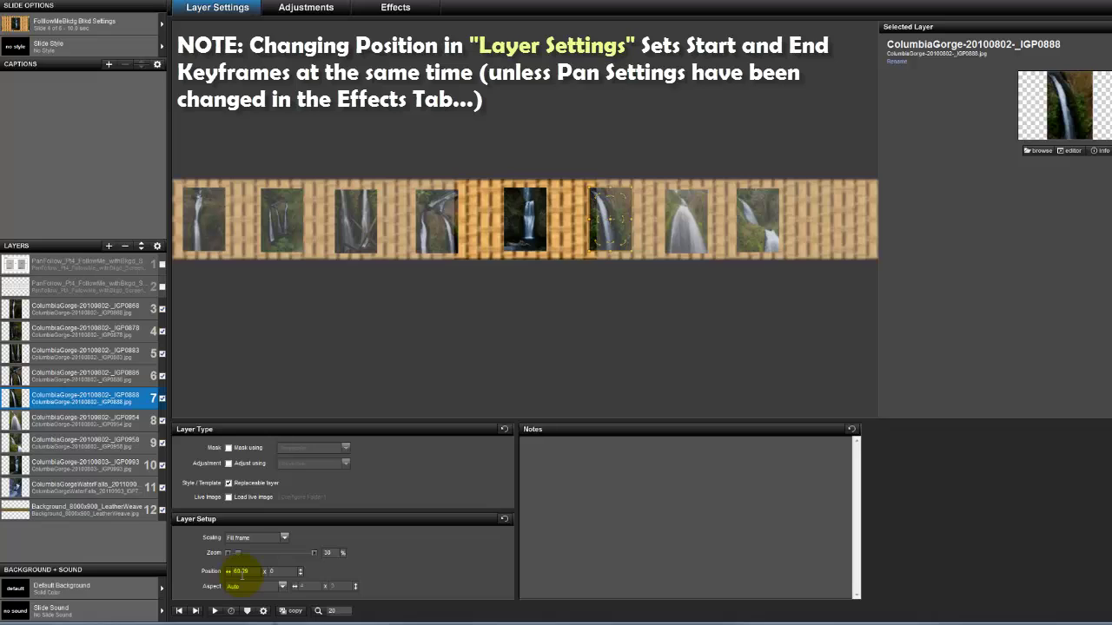
{"action": "type", "text": "0"}
{"action": "key", "text": "Return"}
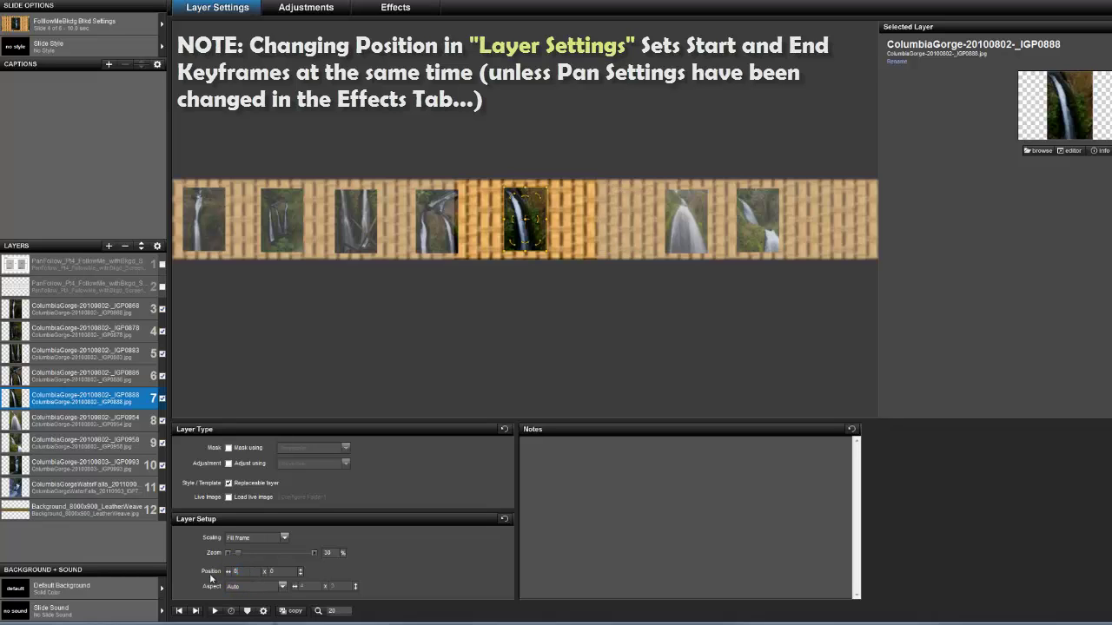
{"action": "left_click", "coordinate": [51, 420]}
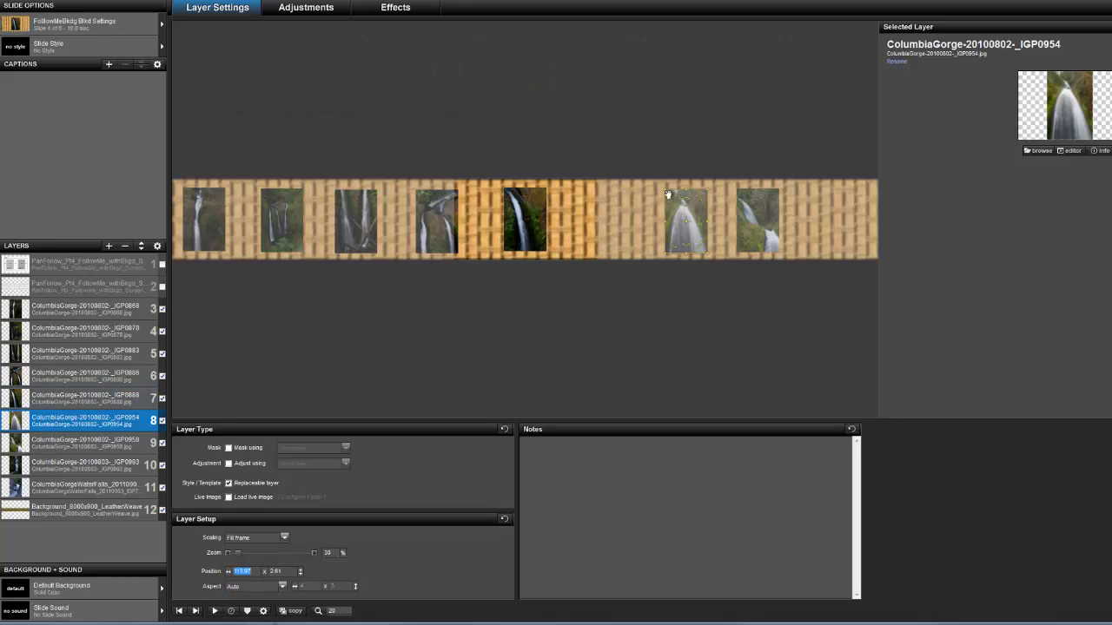
{"action": "left_click_drag", "start_coordinate": [686, 217], "coordinate": [612, 219]}
{"action": "key", "text": "Down"}
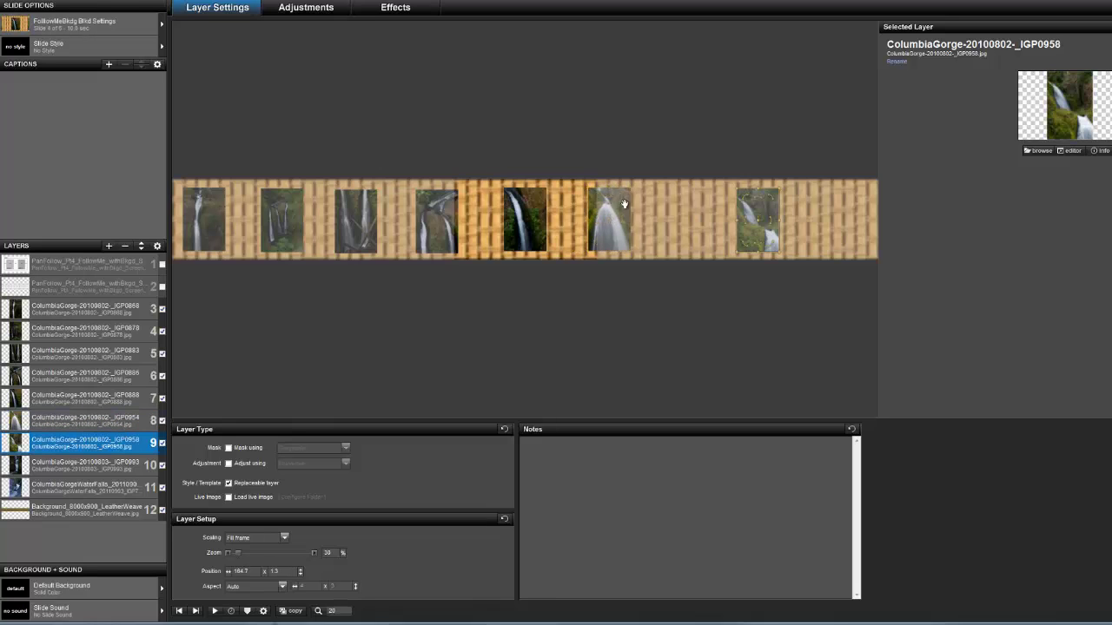
{"action": "left_click_drag", "start_coordinate": [746, 226], "coordinate": [680, 227]}
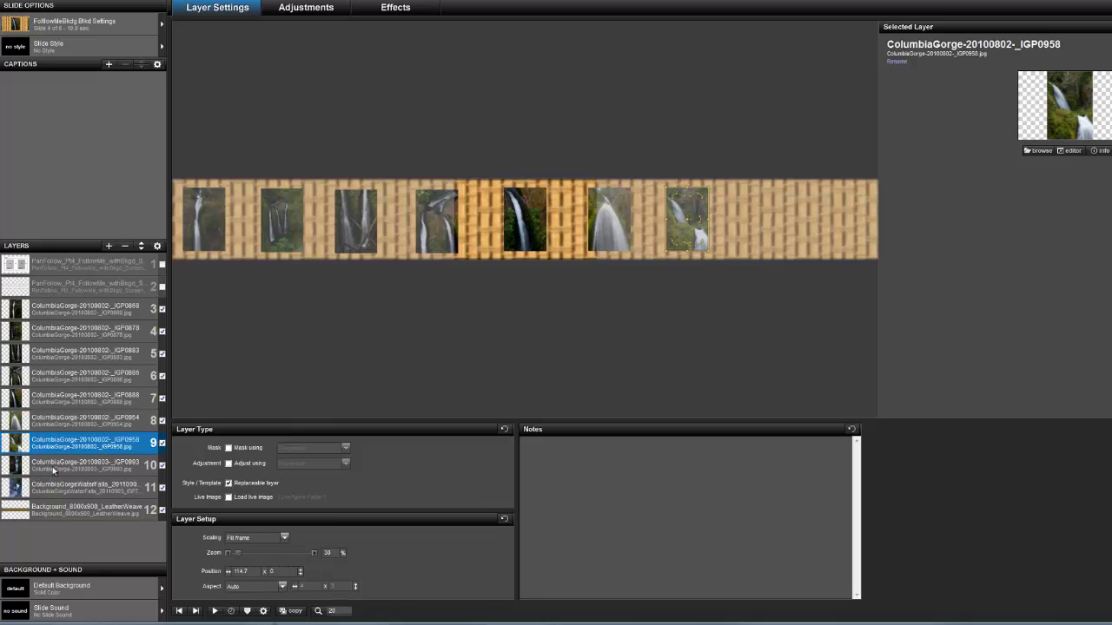
Move the IGP0993 photo and the blue IGP7105 waterfall photo out to the strip's right end.
{"action": "left_click", "coordinate": [512, 248]}
{"action": "left_click_drag", "start_coordinate": [513, 248], "coordinate": [762, 239]}
{"action": "left_click", "coordinate": [65, 487]}
{"action": "left_click_drag", "start_coordinate": [517, 230], "coordinate": [833, 231]}
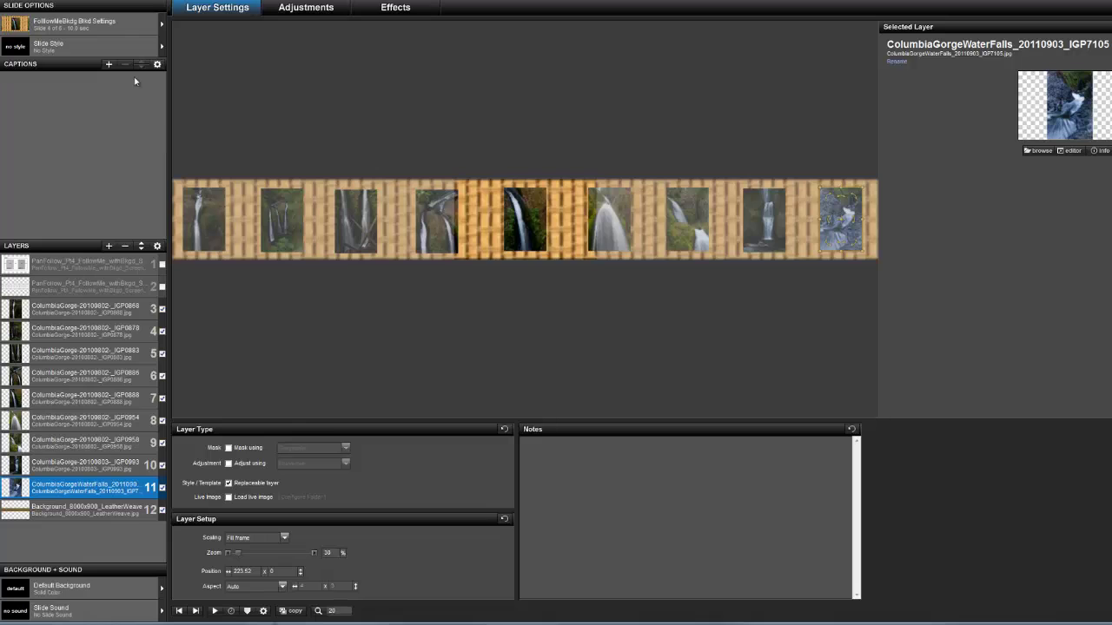
Pan the leather-weave background from X -200 at start to 200 at end, then play the preview.
{"action": "left_click", "coordinate": [395, 7]}
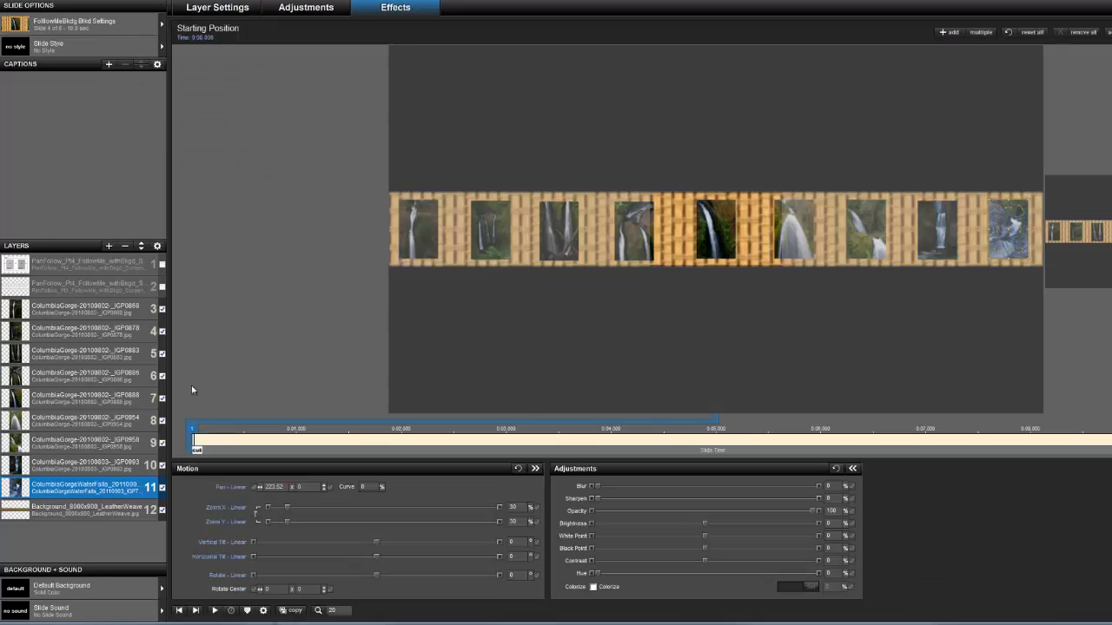
{"action": "left_click", "coordinate": [83, 508]}
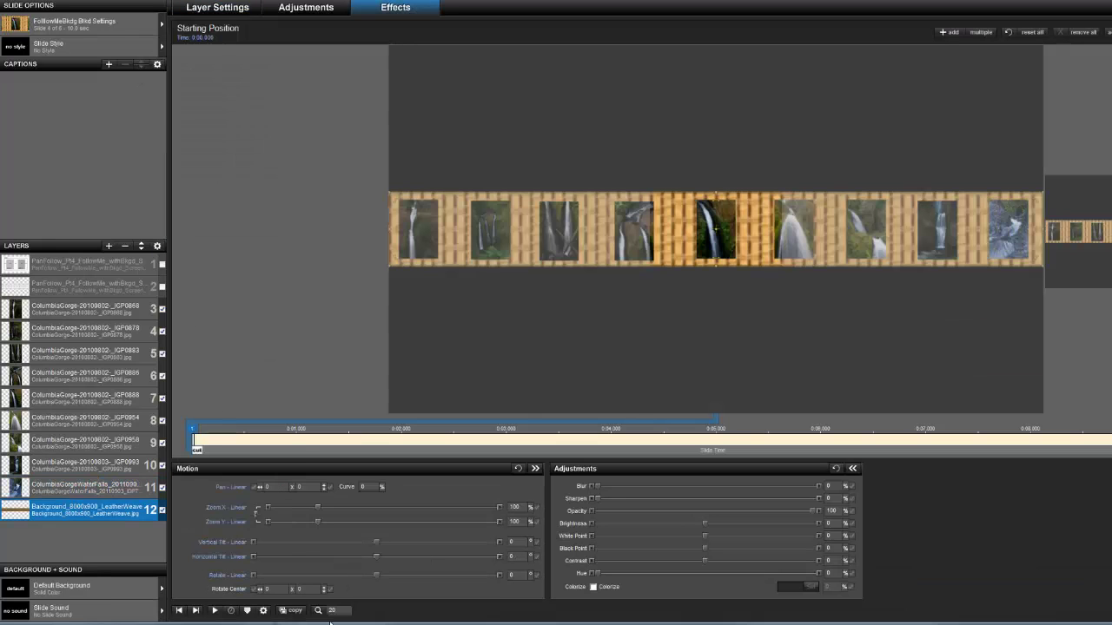
{"action": "left_click", "coordinate": [276, 487]}
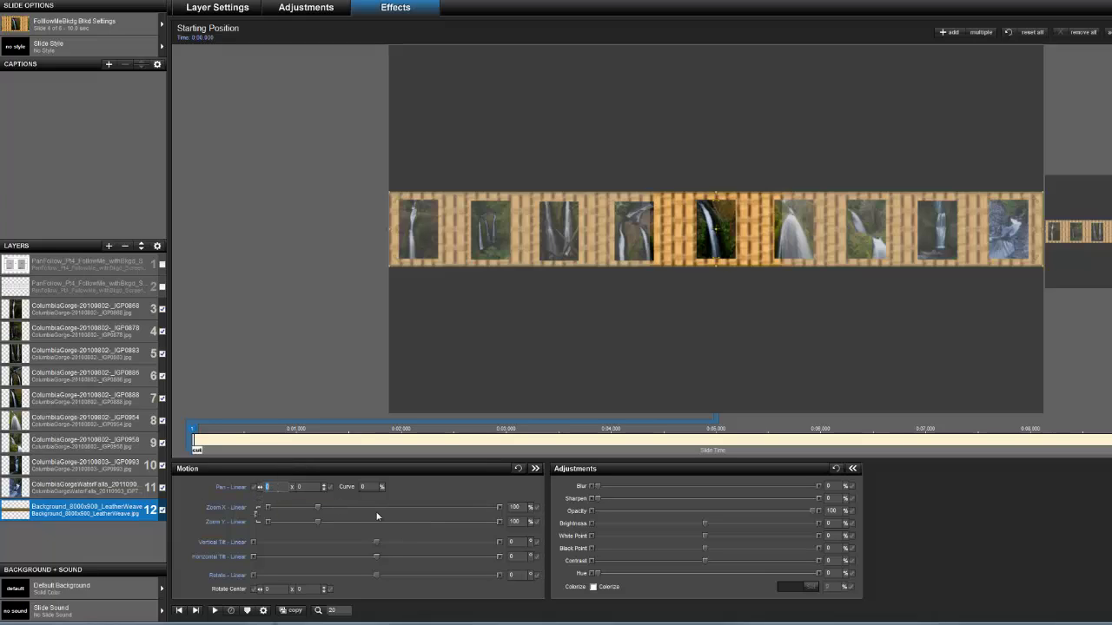
{"action": "type", "text": "-200"}
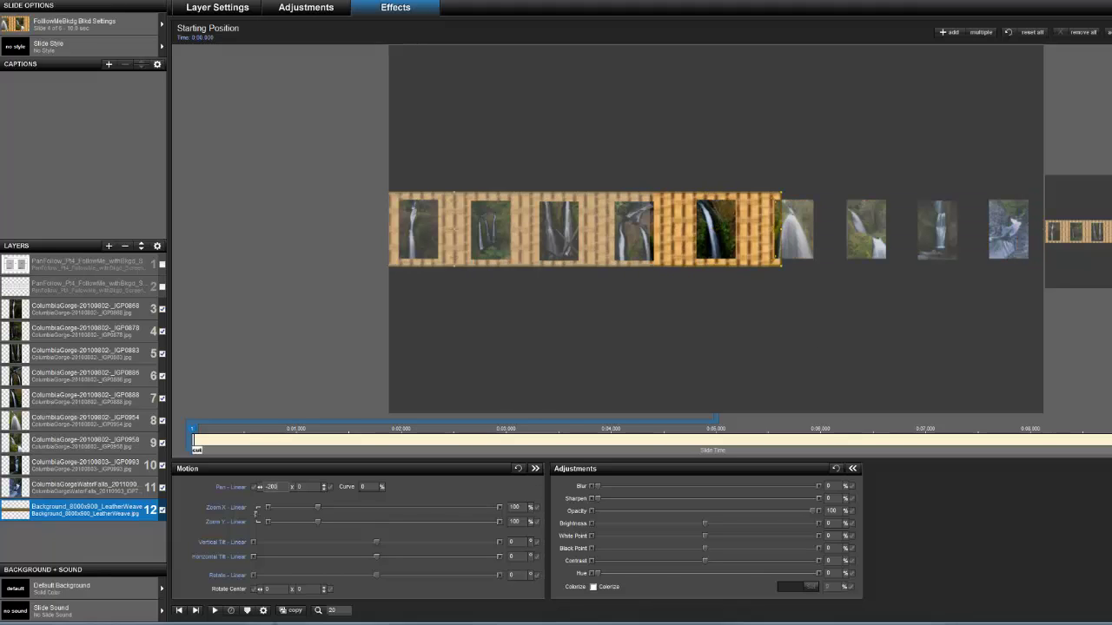
{"action": "key", "text": "Tab"}
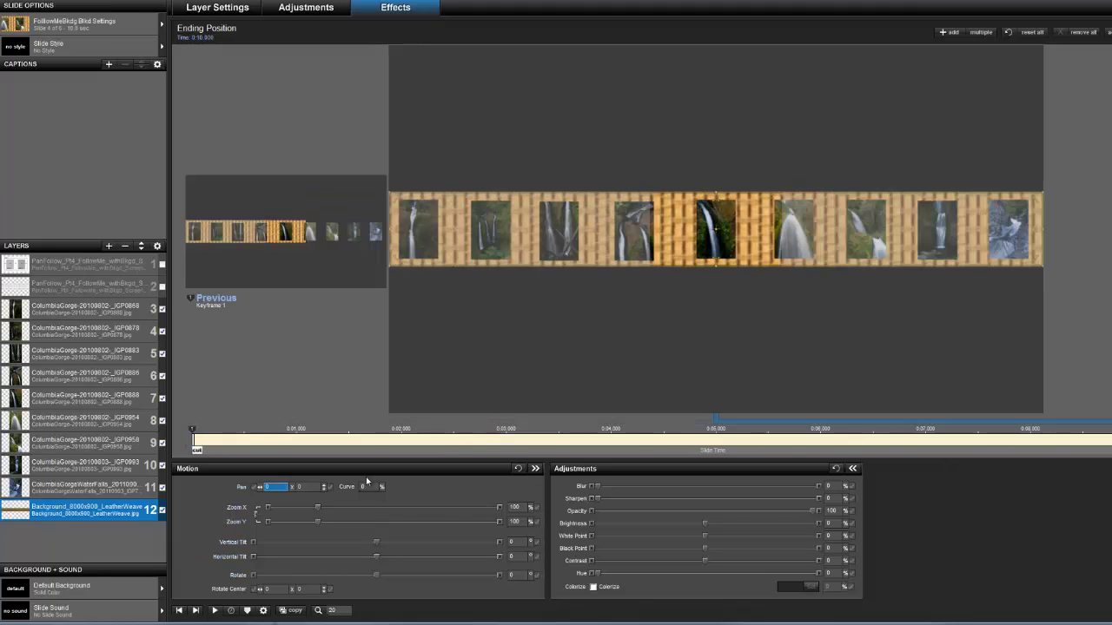
{"action": "type", "text": "200"}
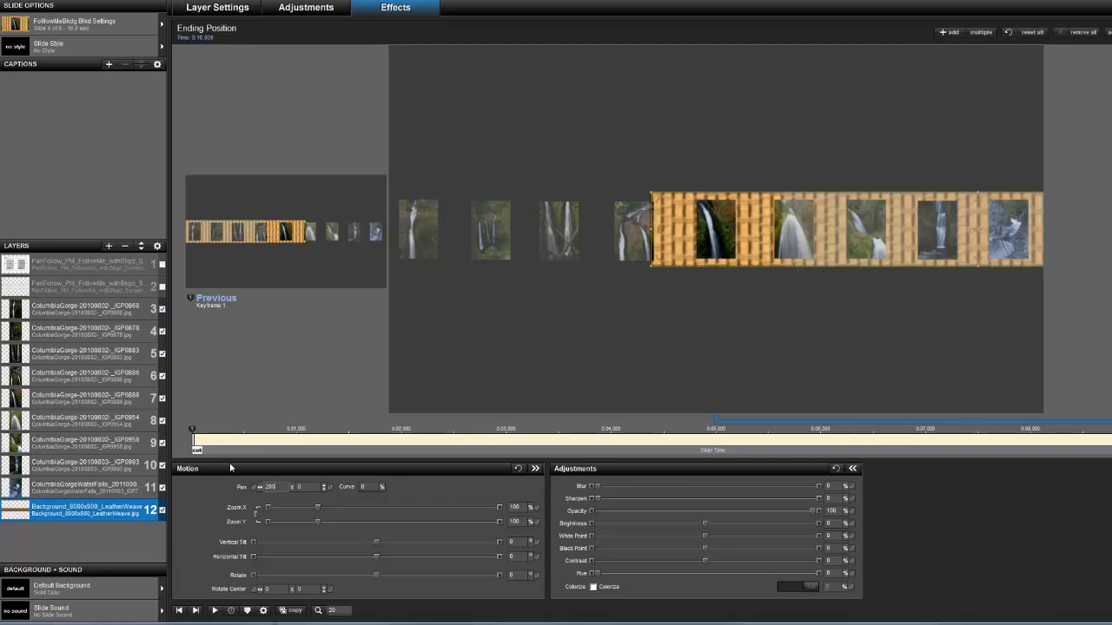
{"action": "key", "text": "space"}
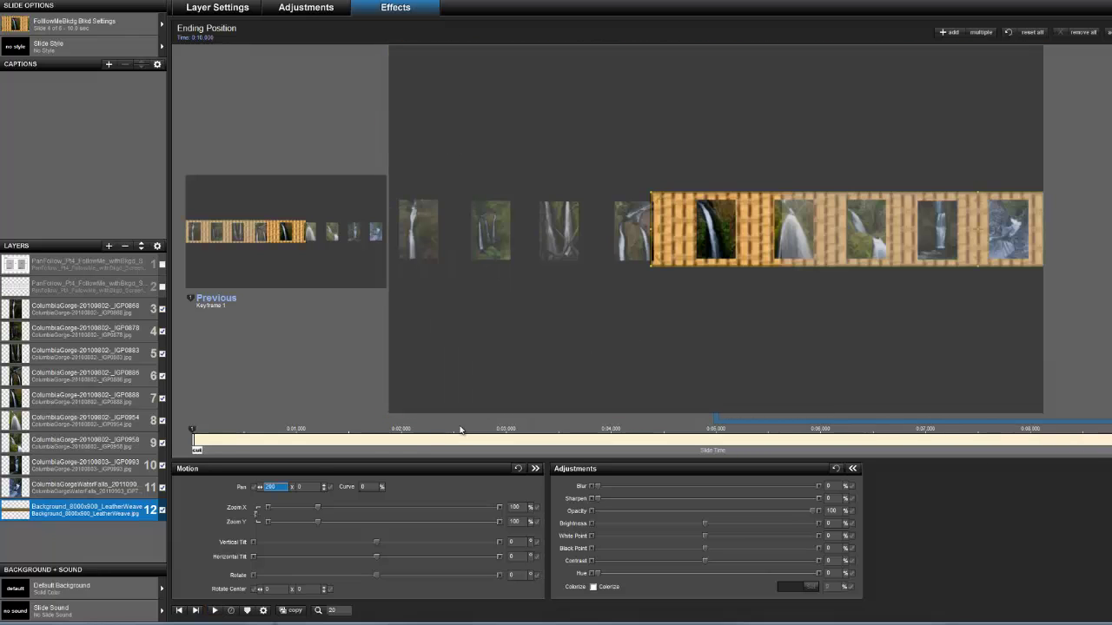
Return to the slide start and zoom the preview from 20 to 100%.
{"action": "left_click", "coordinate": [197, 447]}
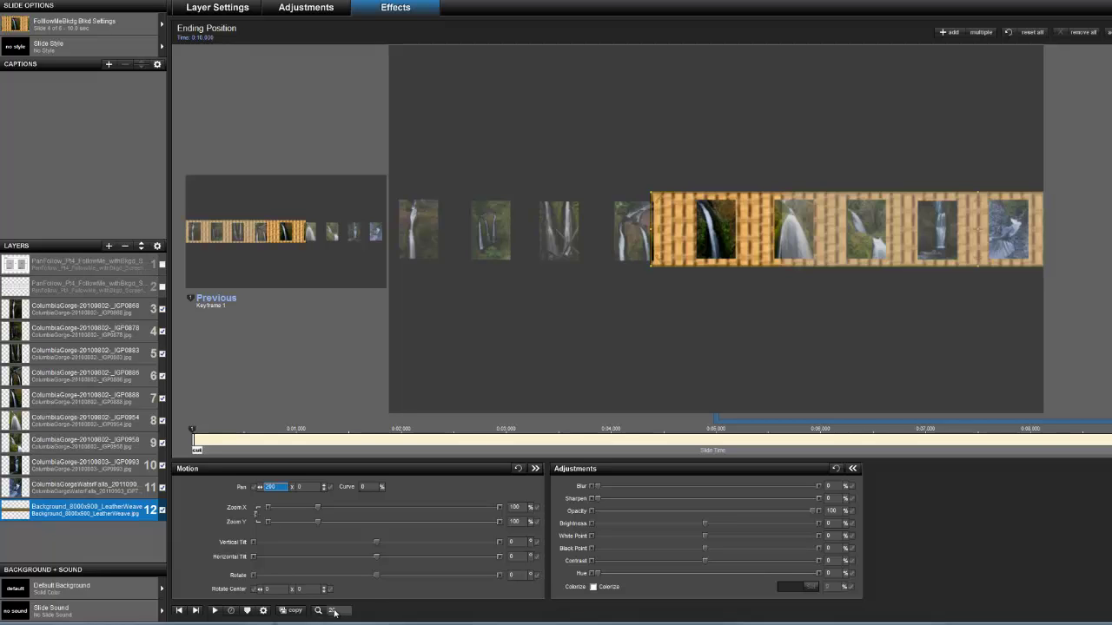
{"action": "left_click_drag", "start_coordinate": [335, 611], "coordinate": [413, 606]}
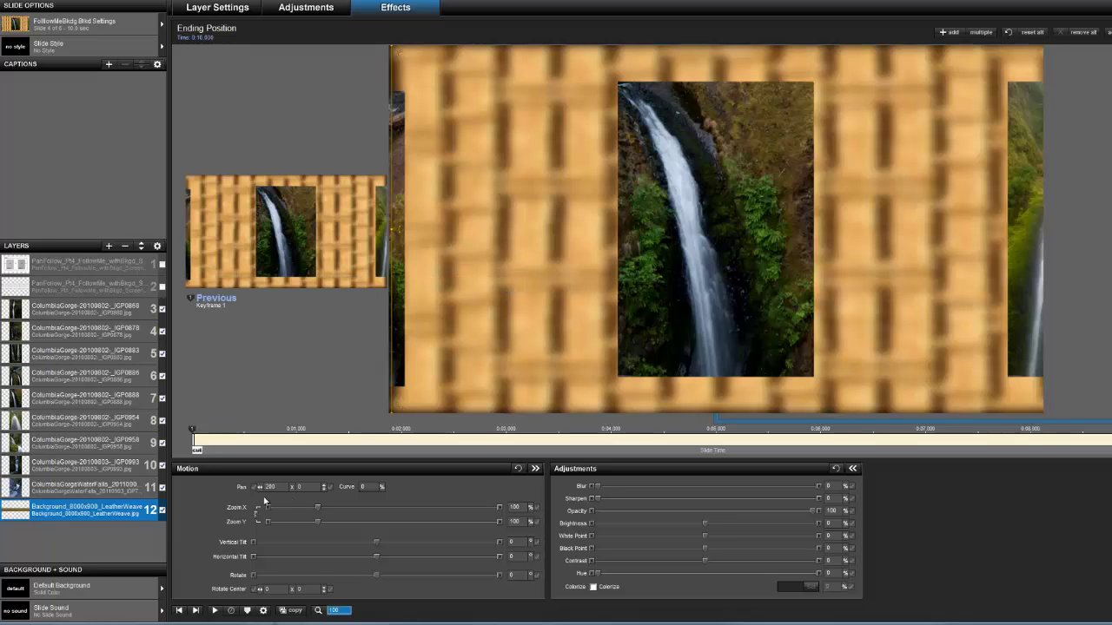
Zoom the preview back out and re-enter 200 as the background's ending Pan X.
{"action": "left_click", "coordinate": [339, 609]}
{"action": "left_click_drag", "start_coordinate": [367, 607], "coordinate": [340, 609]}
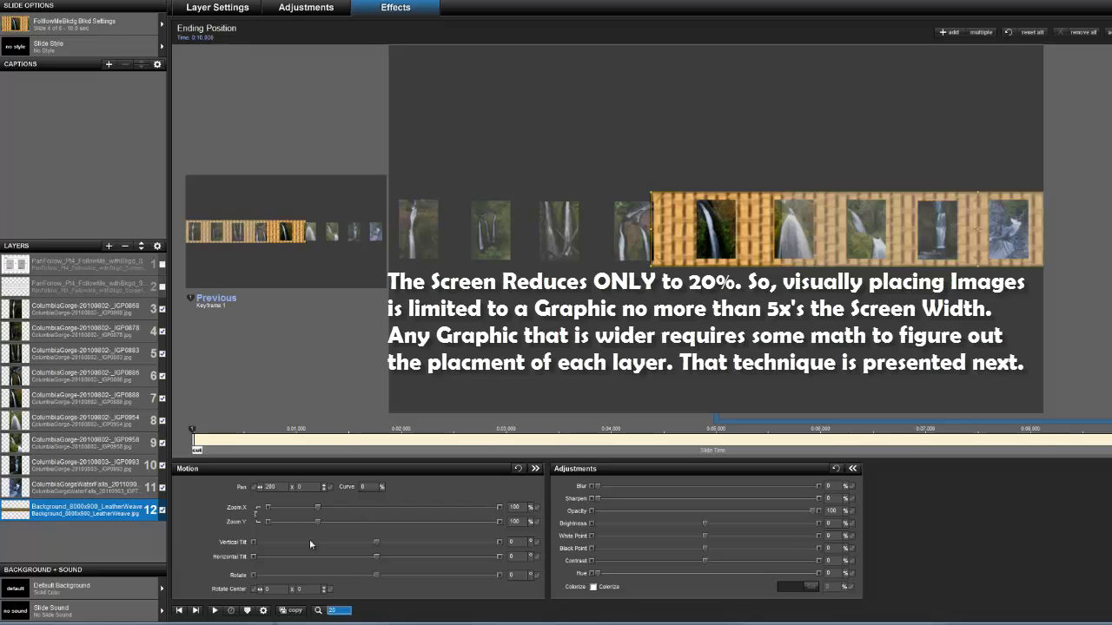
{"action": "double_click", "coordinate": [276, 487]}
{"action": "type", "text": "0"}
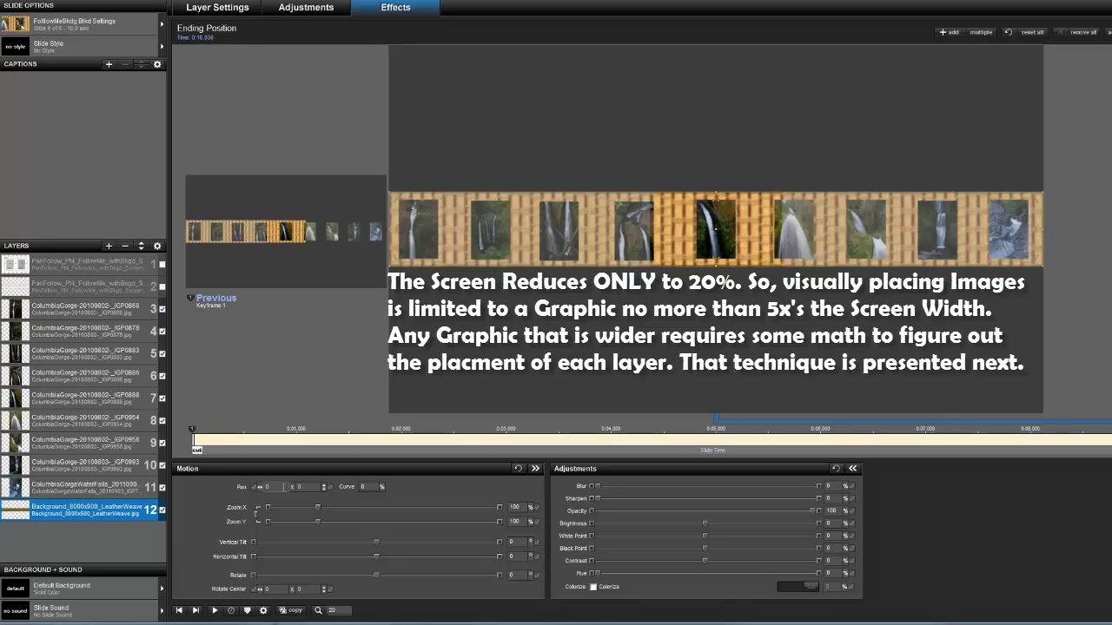
{"action": "left_click", "coordinate": [268, 486]}
{"action": "type", "text": "200"}
{"action": "key", "text": "Return"}
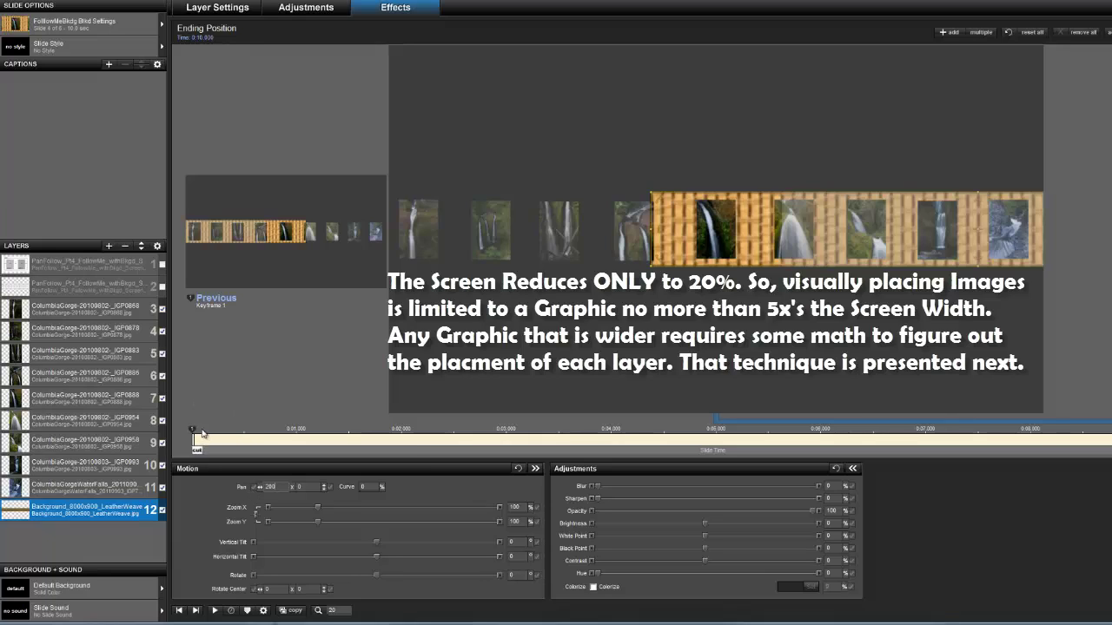
Go back to the starting position, zoom in, and turn on the screen-spacing diagram layer 1.
{"action": "left_click", "coordinate": [202, 433]}
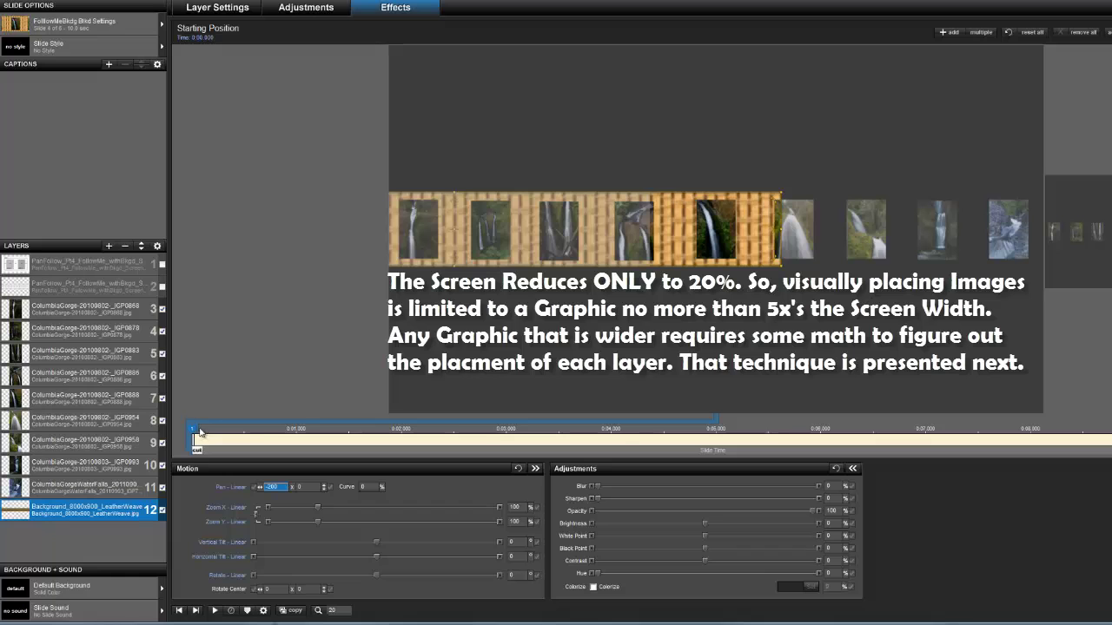
{"action": "left_click_drag", "start_coordinate": [332, 610], "coordinate": [377, 601]}
{"action": "left_click", "coordinate": [161, 265]}
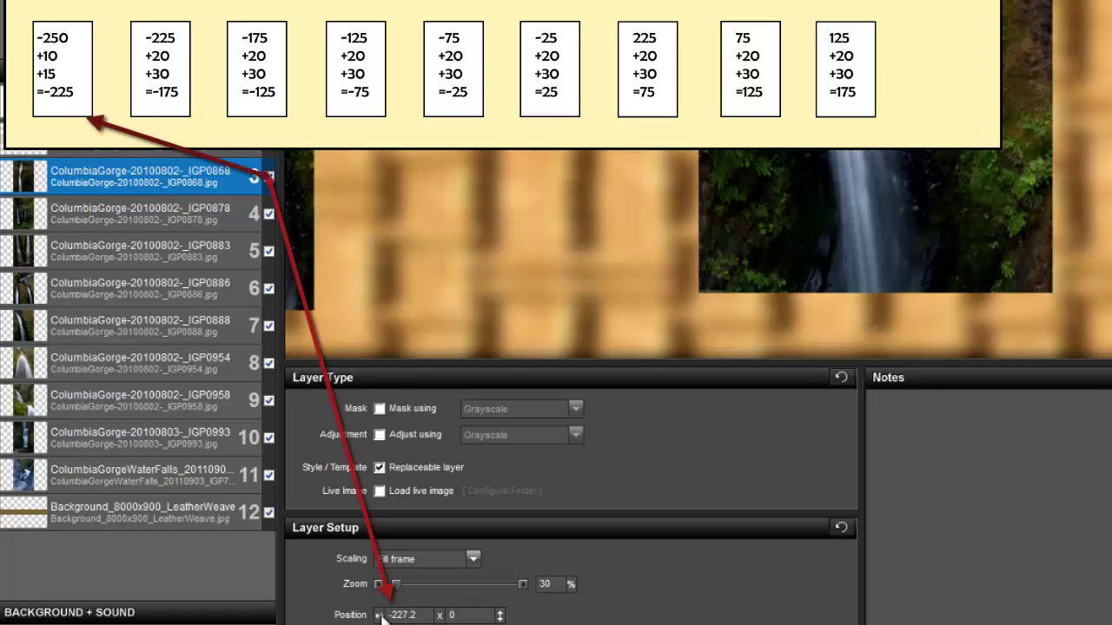
Set Position X to -225 for layer 3, -175 for layer 4 (Y 0), and -125 for layer 5.
{"action": "double_click", "coordinate": [415, 615]}
{"action": "type", "text": "-225"}
{"action": "left_click", "coordinate": [77, 215]}
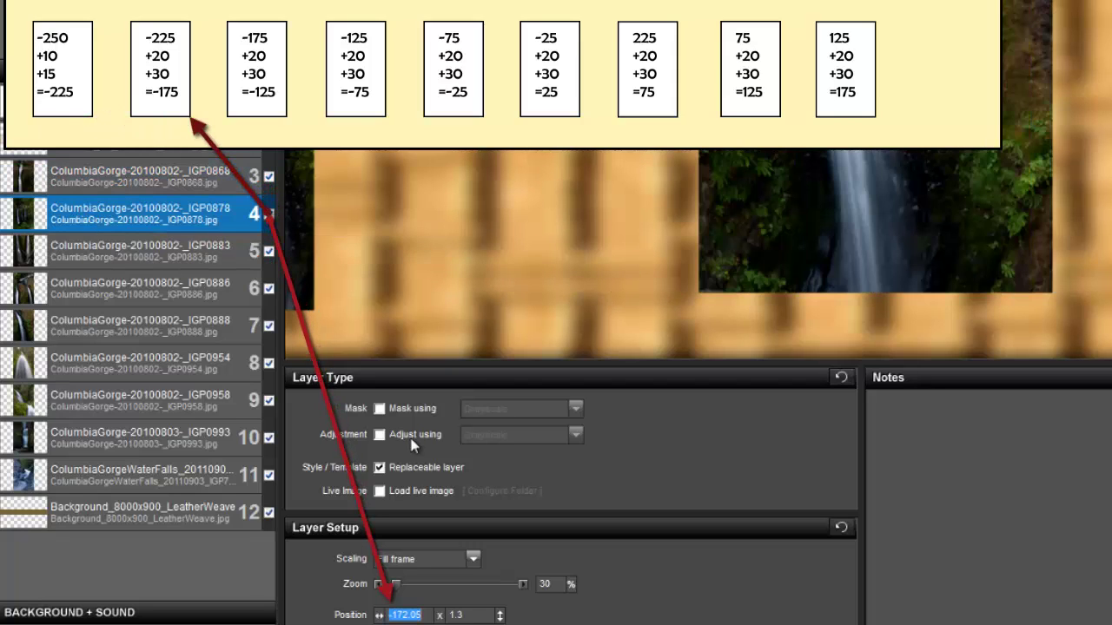
{"action": "type", "text": "-17"}
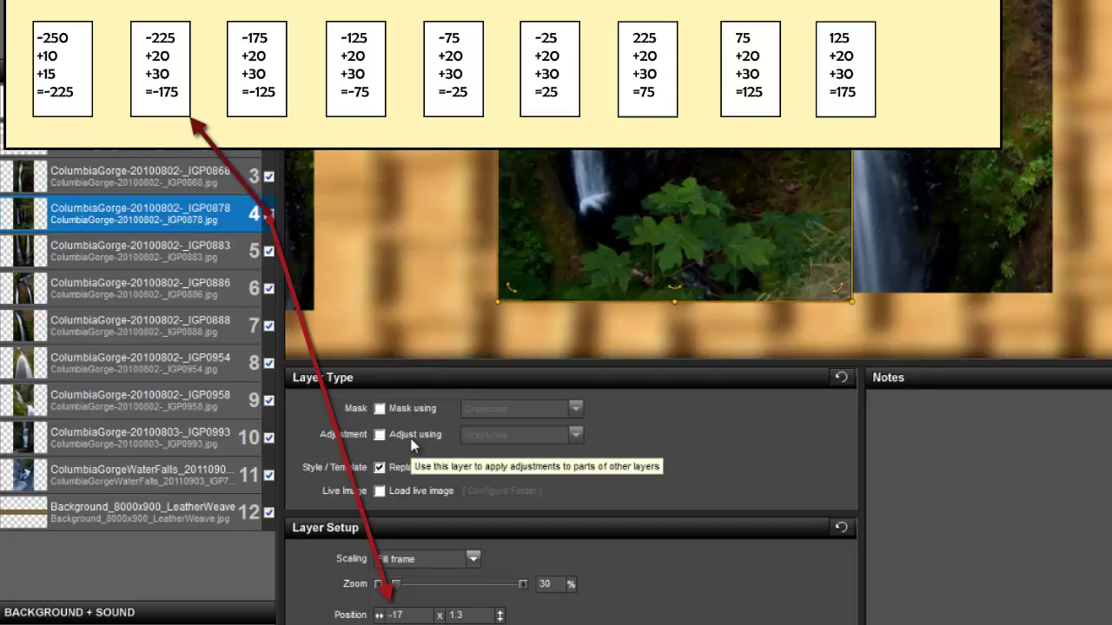
{"action": "type", "text": "5"}
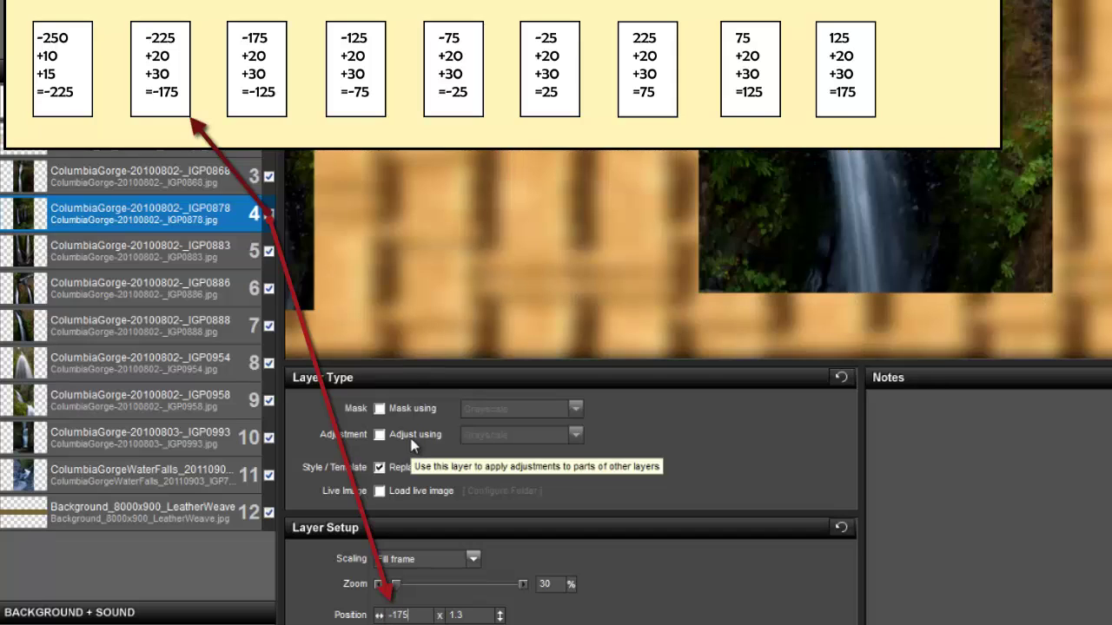
{"action": "key", "text": "Tab"}
{"action": "type", "text": "0"}
{"action": "left_click", "coordinate": [135, 254]}
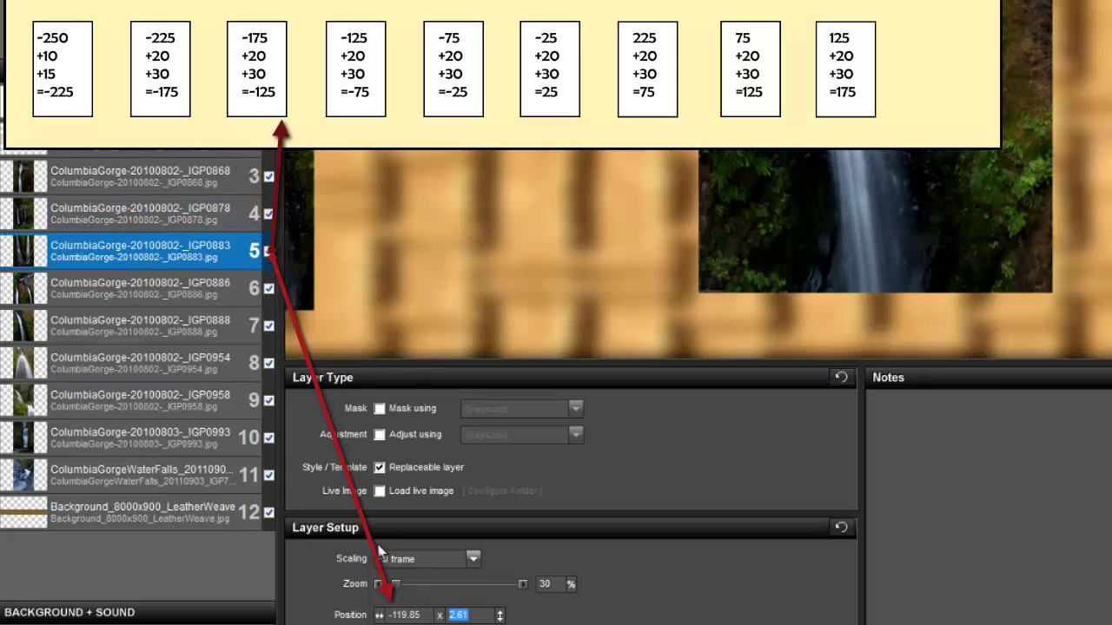
{"action": "type", "text": "0"}
{"action": "double_click", "coordinate": [425, 614]}
{"action": "type", "text": "-125"}
Set Position X to -75 for layer 6 and -25 for layer 7.
{"action": "left_click", "coordinate": [82, 297]}
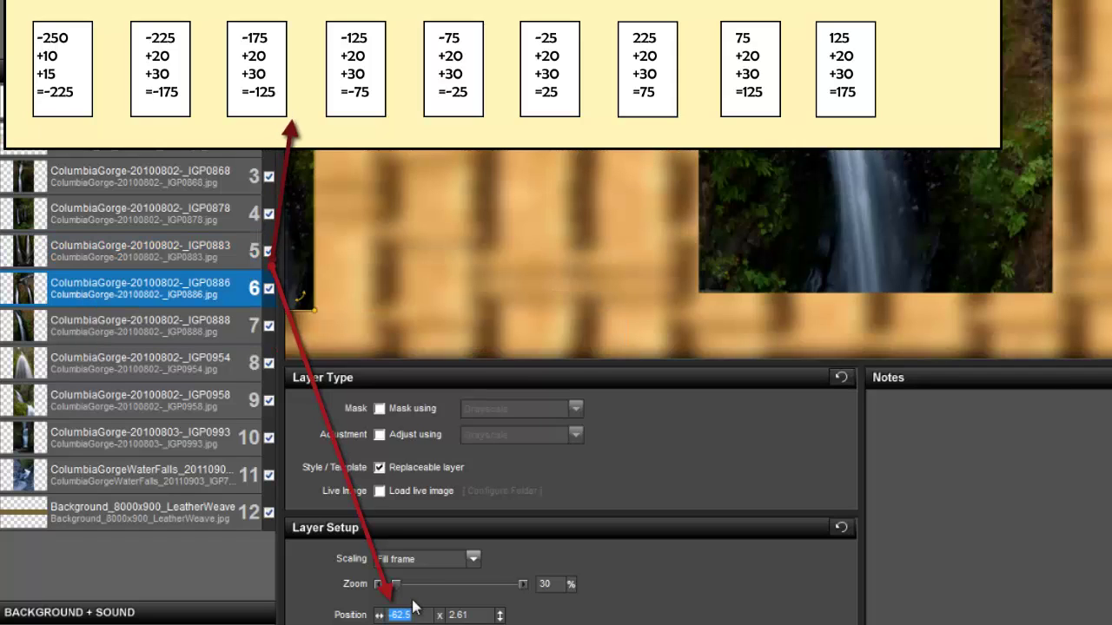
{"action": "type", "text": "-7"}
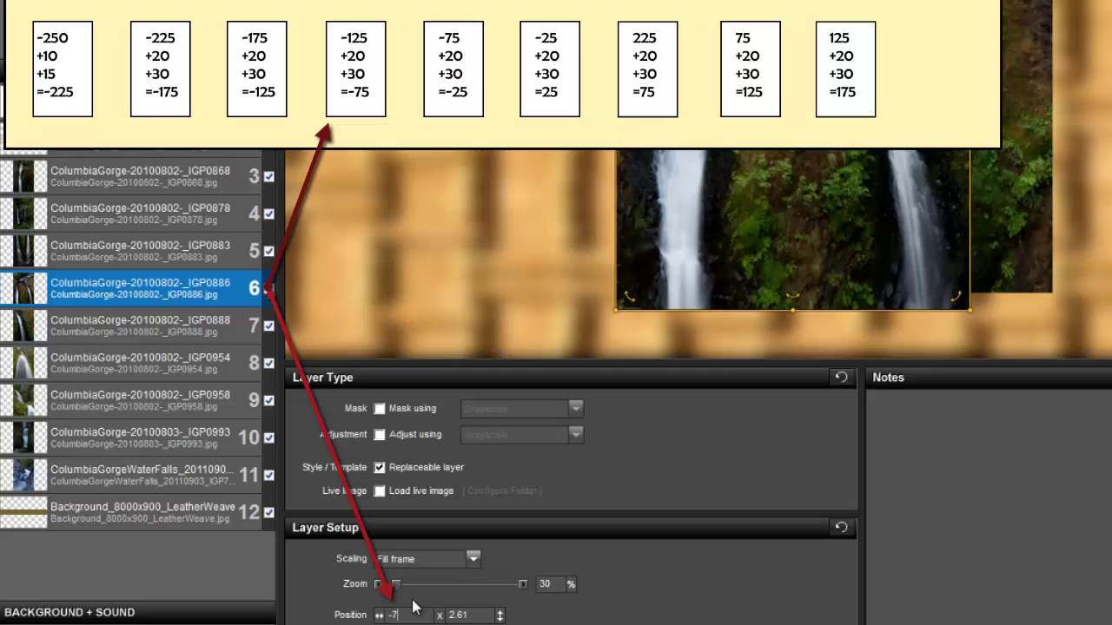
{"action": "key", "text": "BackSpace"}
{"action": "type", "text": "75"}
{"action": "key", "text": "Tab"}
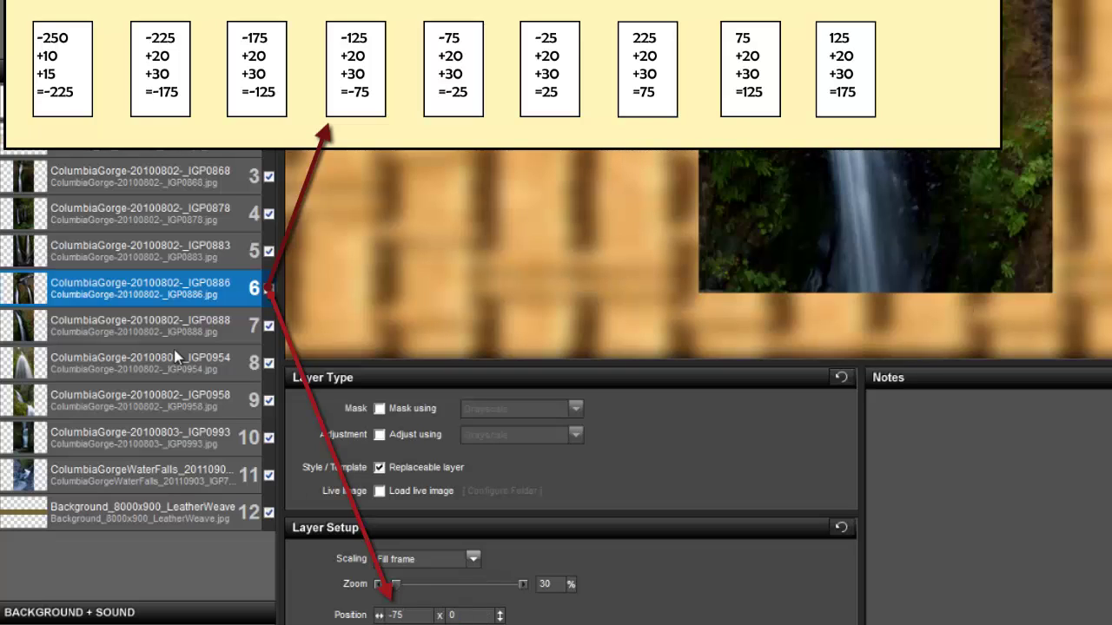
{"action": "left_click", "coordinate": [172, 338]}
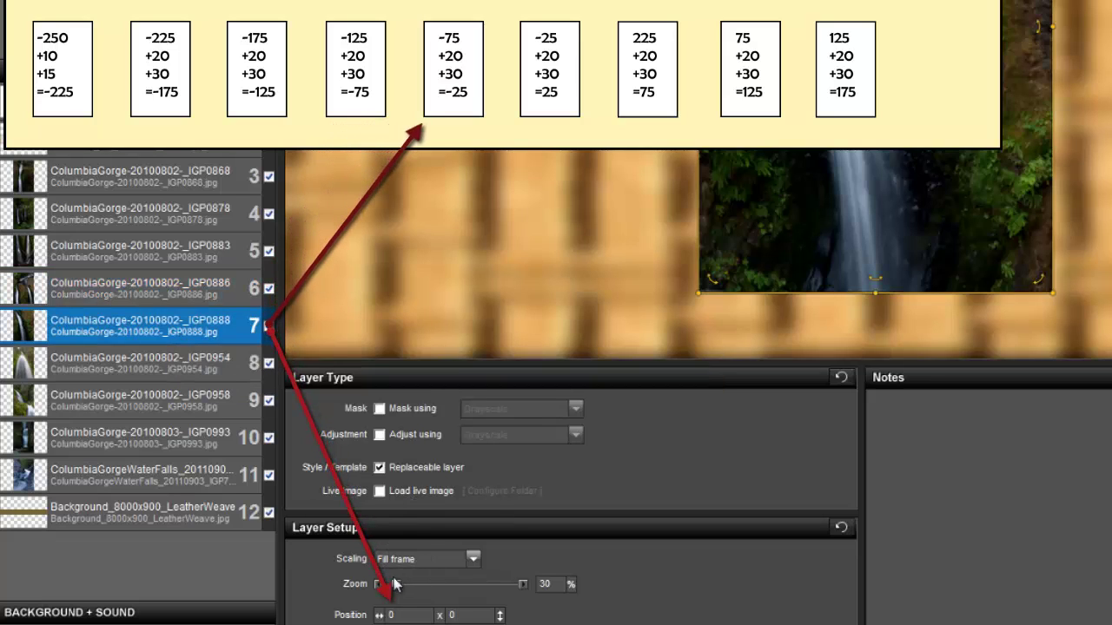
{"action": "double_click", "coordinate": [393, 615]}
{"action": "type", "text": "-25"}
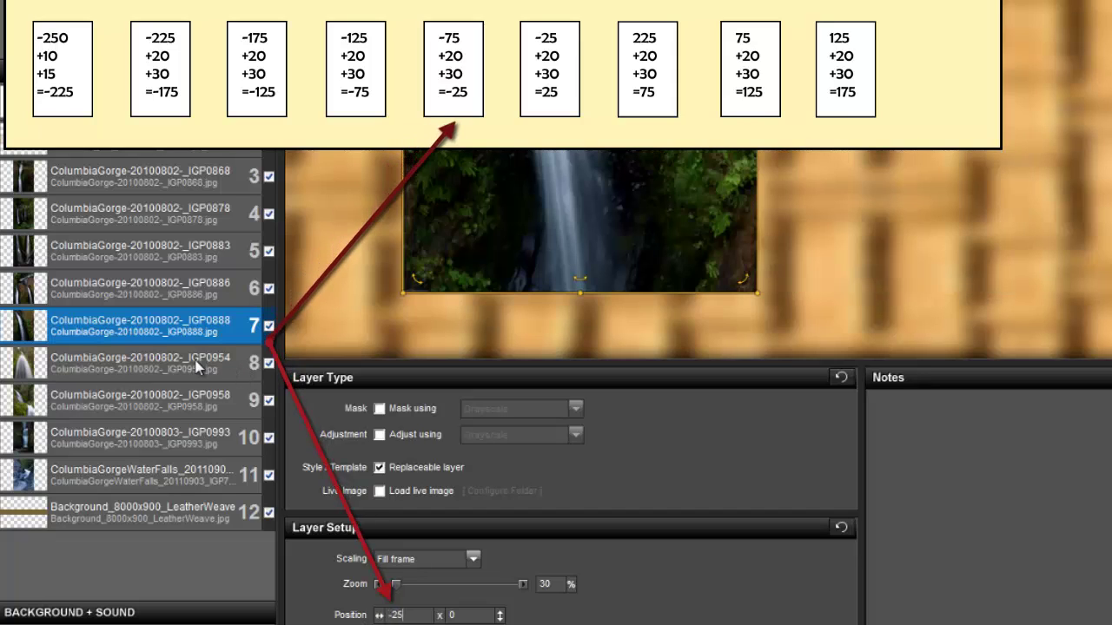
Set Position X for layers 8–11 to 25, 75, 125 (Y 0) and 175.
{"action": "left_click", "coordinate": [239, 367]}
{"action": "type", "text": "25"}
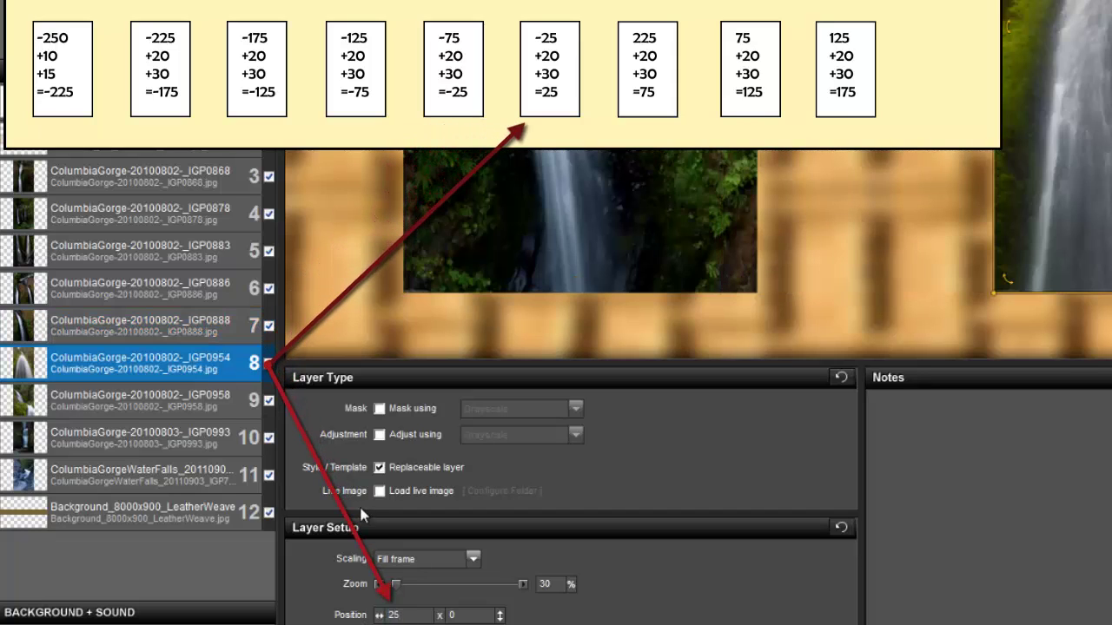
{"action": "left_click", "coordinate": [183, 399]}
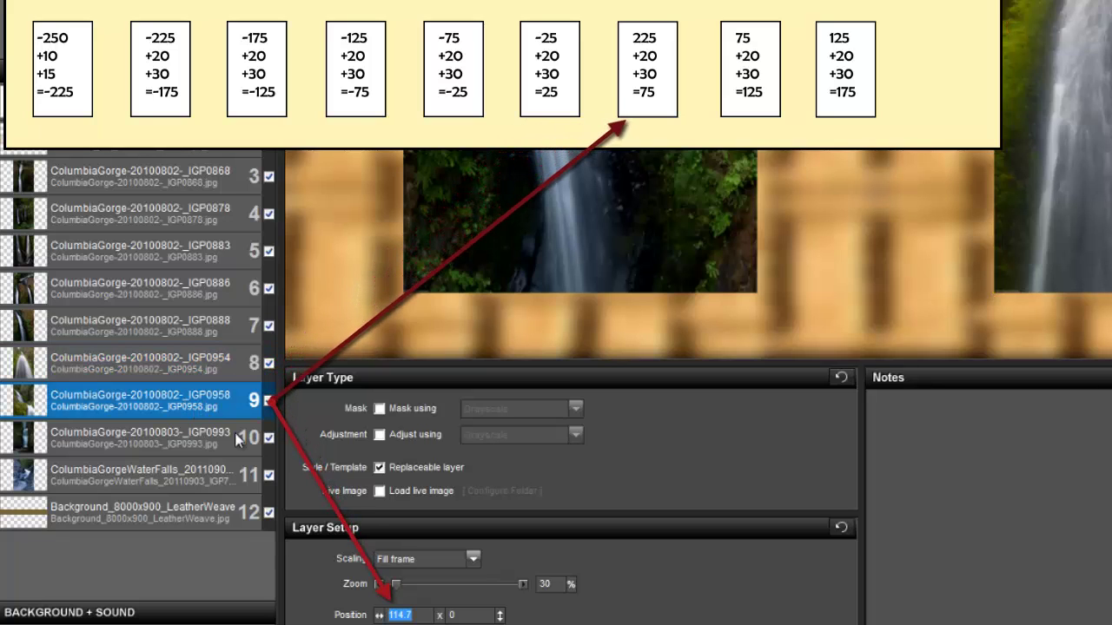
{"action": "type", "text": "75"}
{"action": "left_click", "coordinate": [193, 431]}
{"action": "type", "text": "125"}
{"action": "key", "text": "Tab"}
{"action": "type", "text": "0"}
{"action": "left_click", "coordinate": [153, 477]}
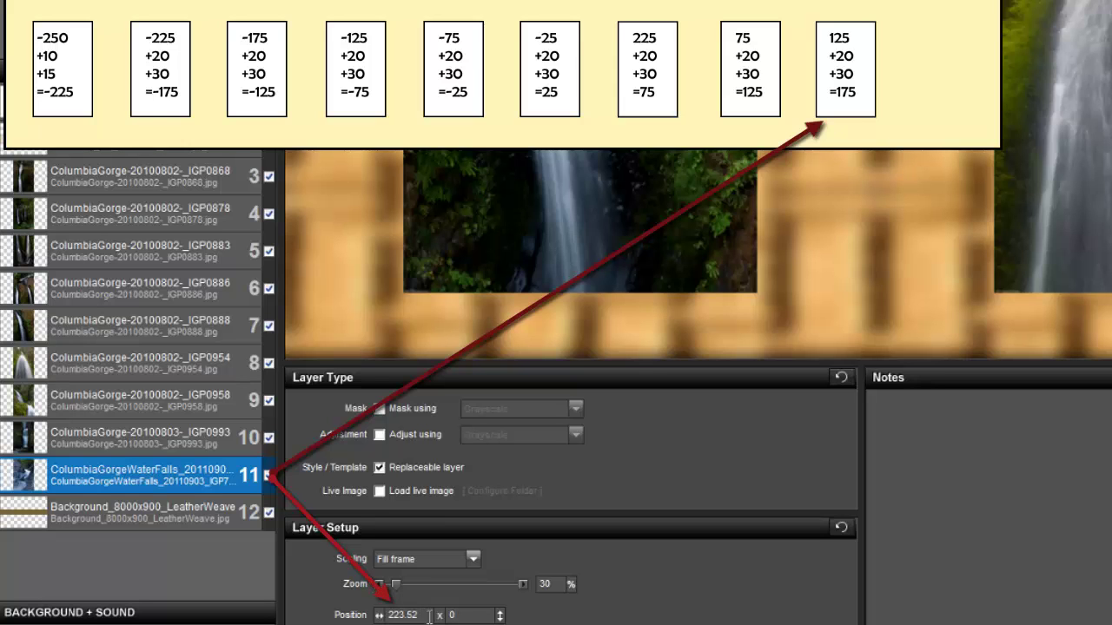
{"action": "left_click_drag", "start_coordinate": [417, 614], "coordinate": [310, 620]}
{"action": "type", "text": "175"}
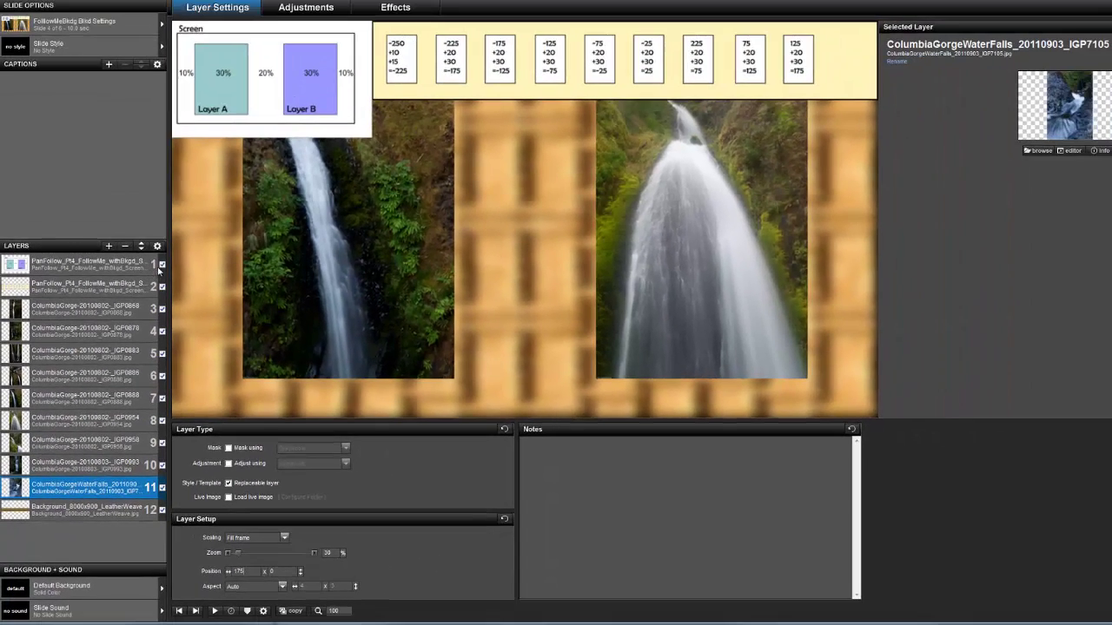
Hide overlay layers 1 and 2, go back to the slide effects, and zoom the preview out to the whole strip.
{"action": "left_click", "coordinate": [269, 101]}
{"action": "left_click", "coordinate": [162, 287]}
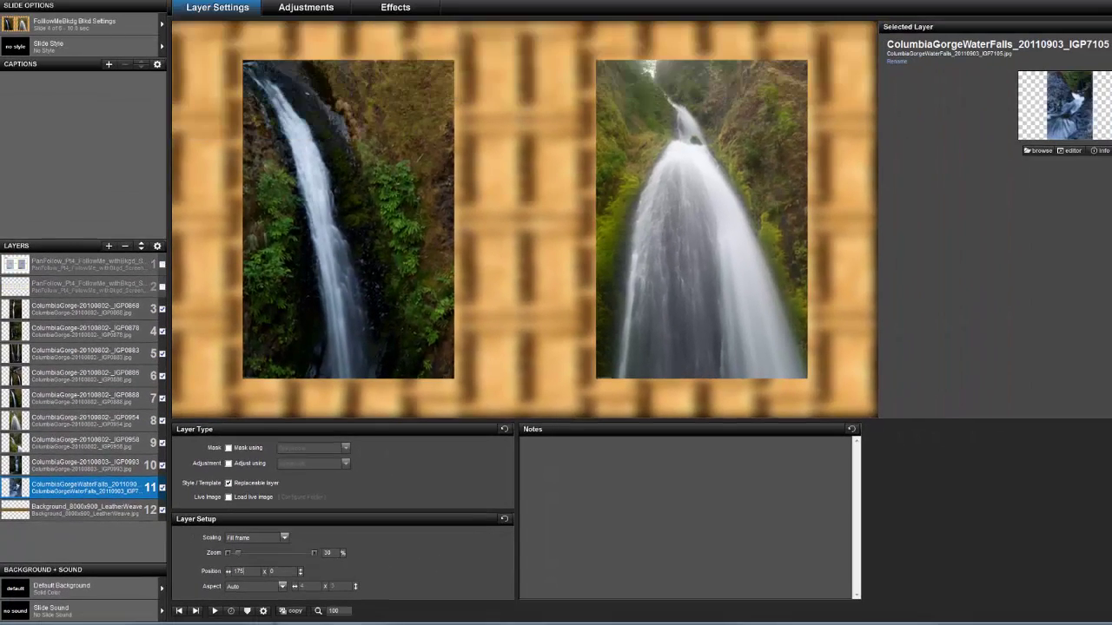
{"action": "left_click", "coordinate": [407, 8]}
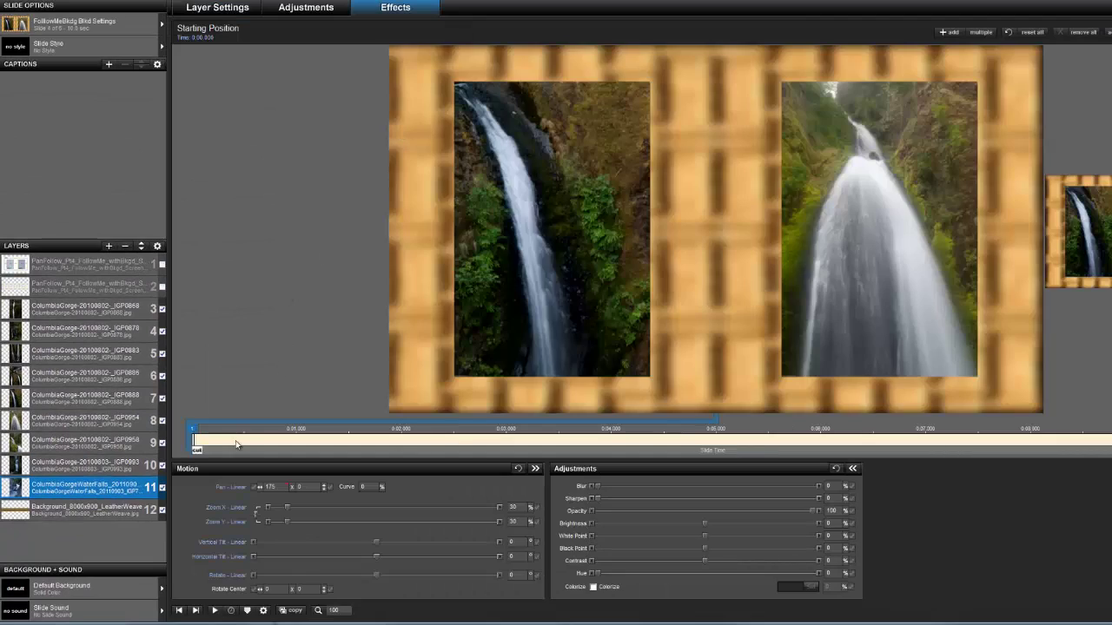
{"action": "mouse_move", "coordinate": [235, 444]}
{"action": "left_mouse_down"}
{"action": "mouse_move", "coordinate": [194, 441]}
{"action": "mouse_move", "coordinate": [517, 415]}
{"action": "mouse_move", "coordinate": [959, 441]}
{"action": "left_mouse_up"}
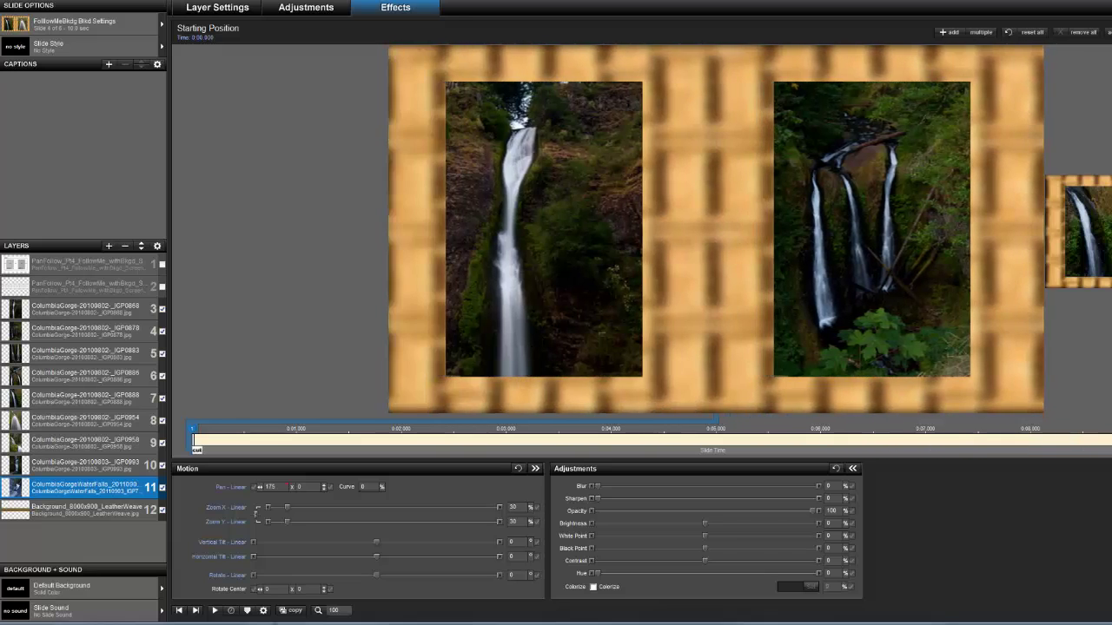
{"action": "left_click_drag", "start_coordinate": [344, 610], "coordinate": [282, 608]}
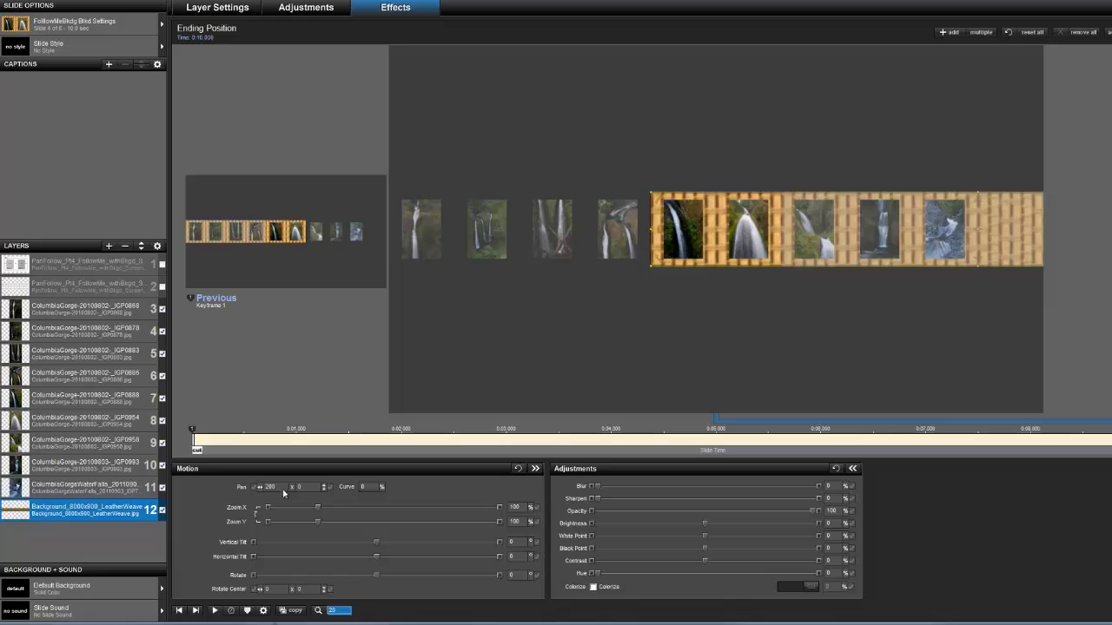
Set the leather background's ending Pan X to 0.
{"action": "left_click", "coordinate": [282, 488]}
{"action": "type", "text": "0"}
{"action": "key", "text": "Return"}
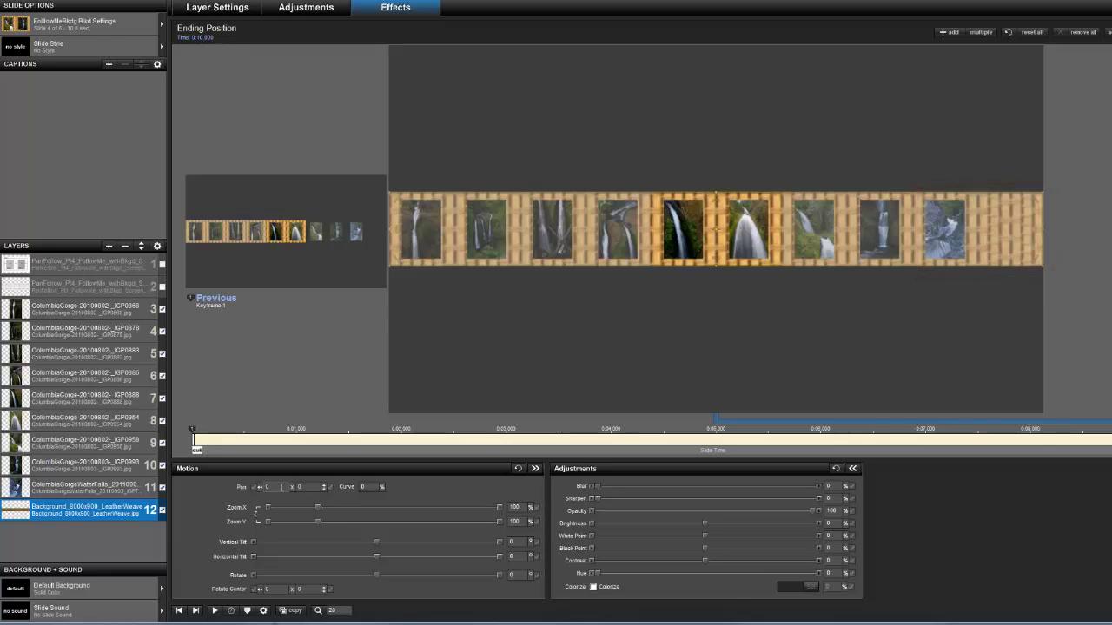
Restore the background's ending pan X to 280, zoom the preview to 100, and set starting pan X to -150.
{"action": "type", "text": "280"}
{"action": "key", "text": "Return"}
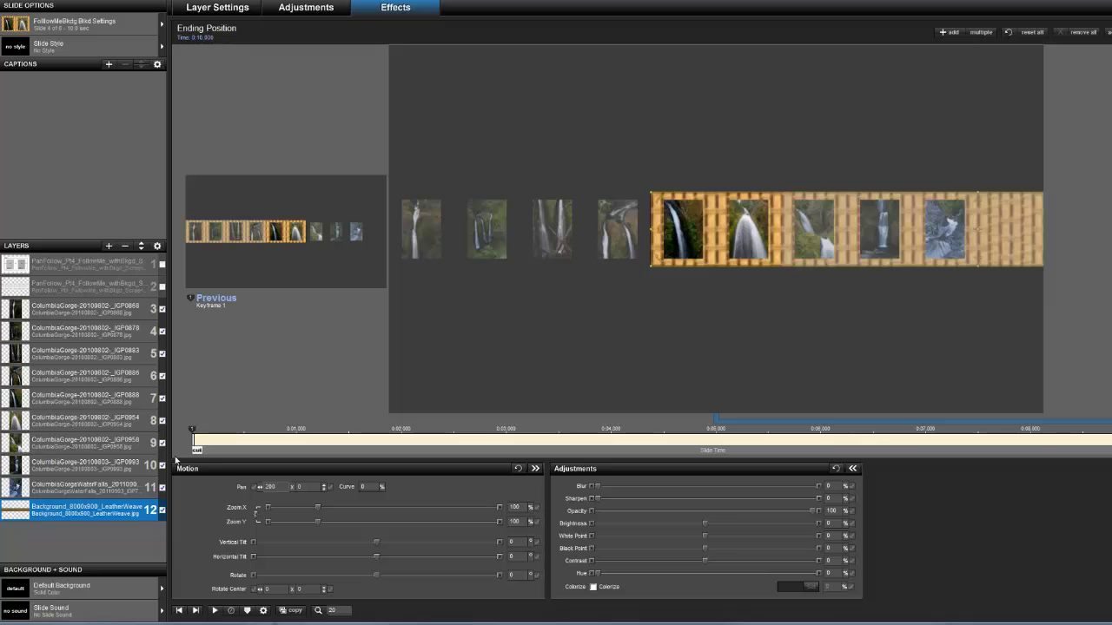
{"action": "left_click", "coordinate": [194, 432]}
{"action": "left_click_drag", "start_coordinate": [345, 609], "coordinate": [408, 607]}
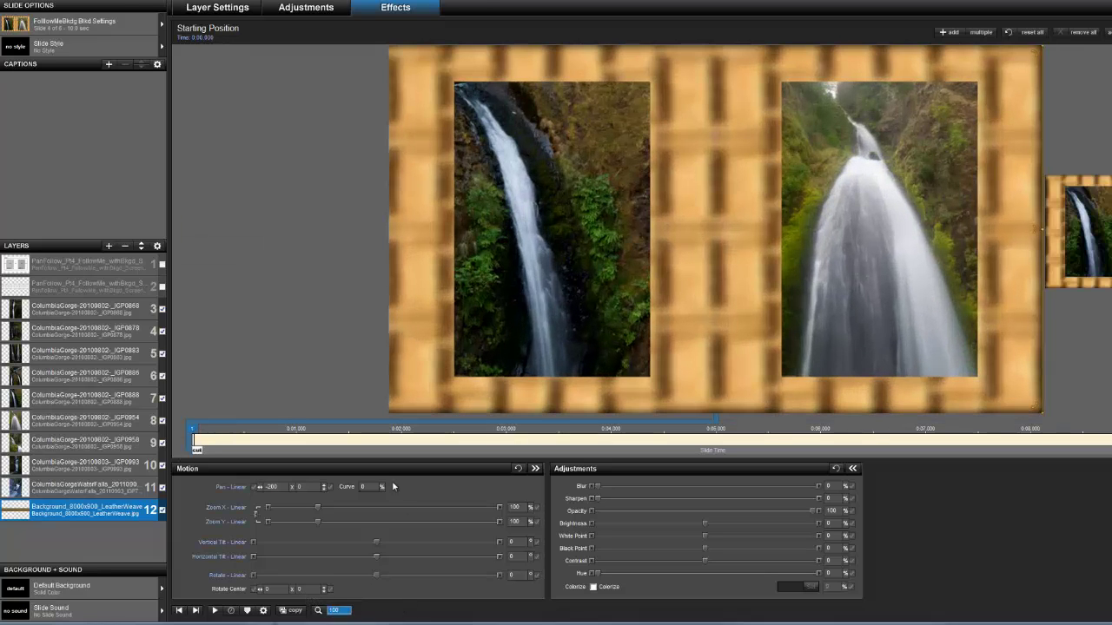
{"action": "left_click", "coordinate": [193, 450]}
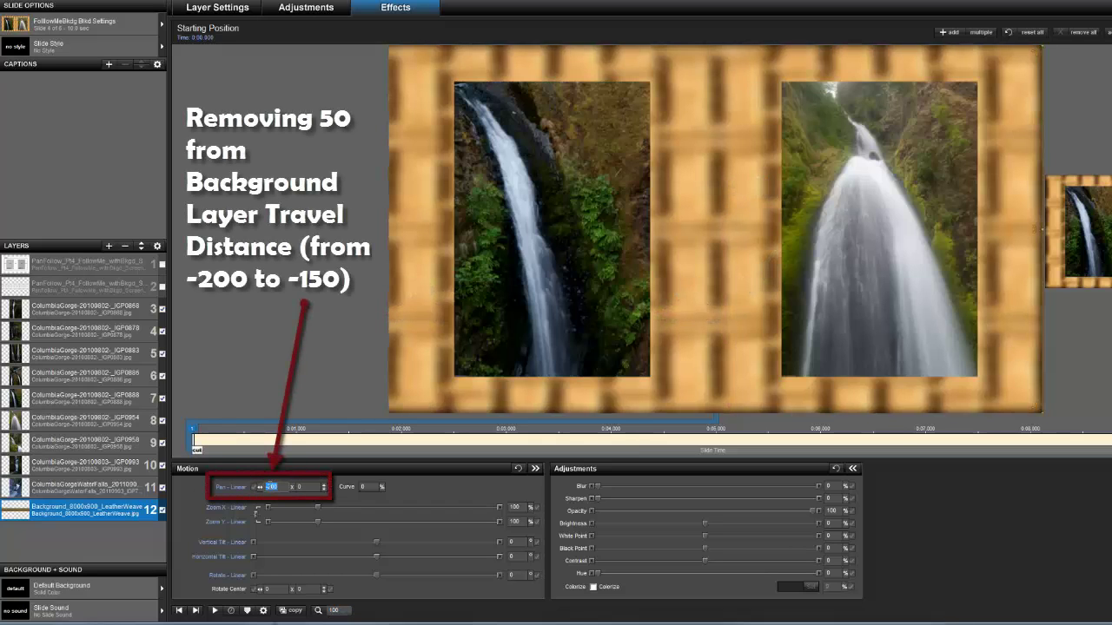
{"action": "double_click", "coordinate": [282, 487]}
{"action": "type", "text": "150"}
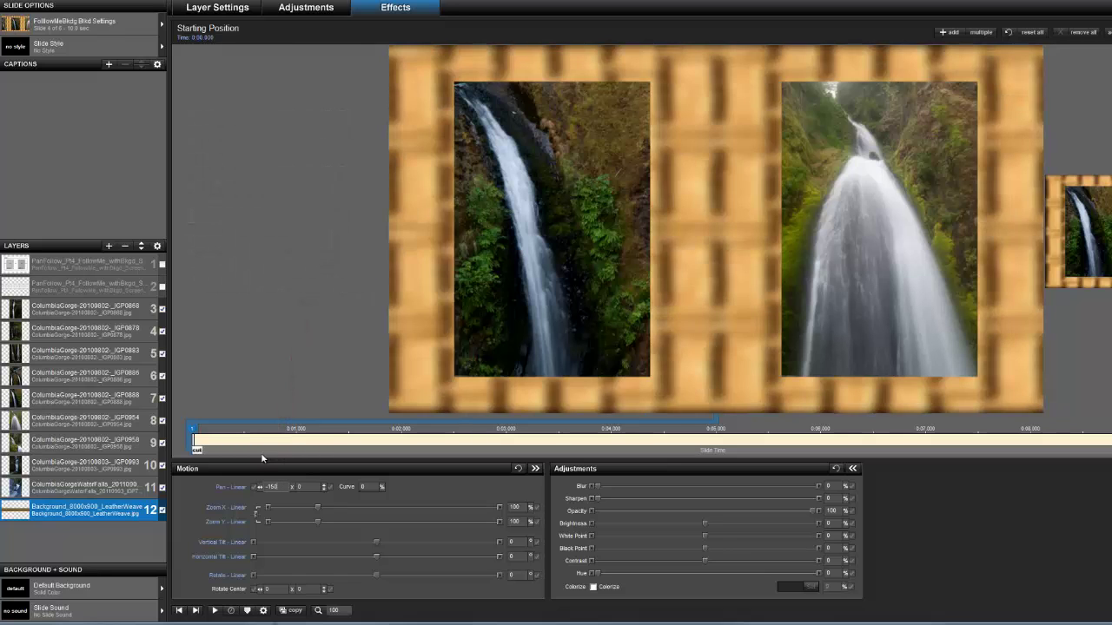
Apply the -150 starting pan and play the slide preview to watch the background pan behind the photos.
{"action": "left_click", "coordinate": [189, 451]}
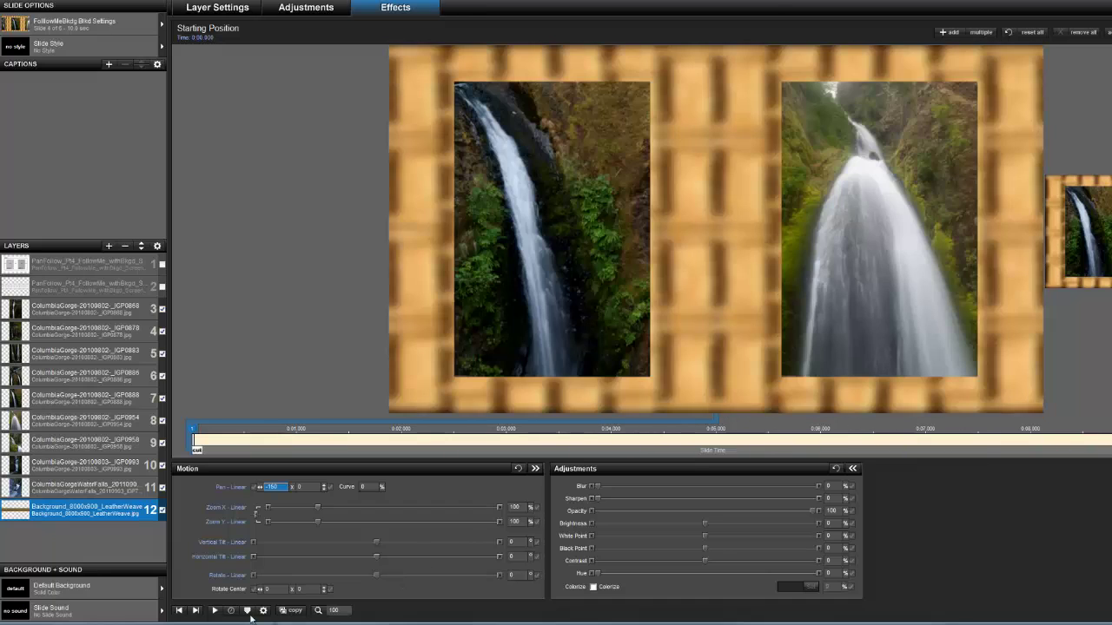
{"action": "left_click", "coordinate": [214, 611]}
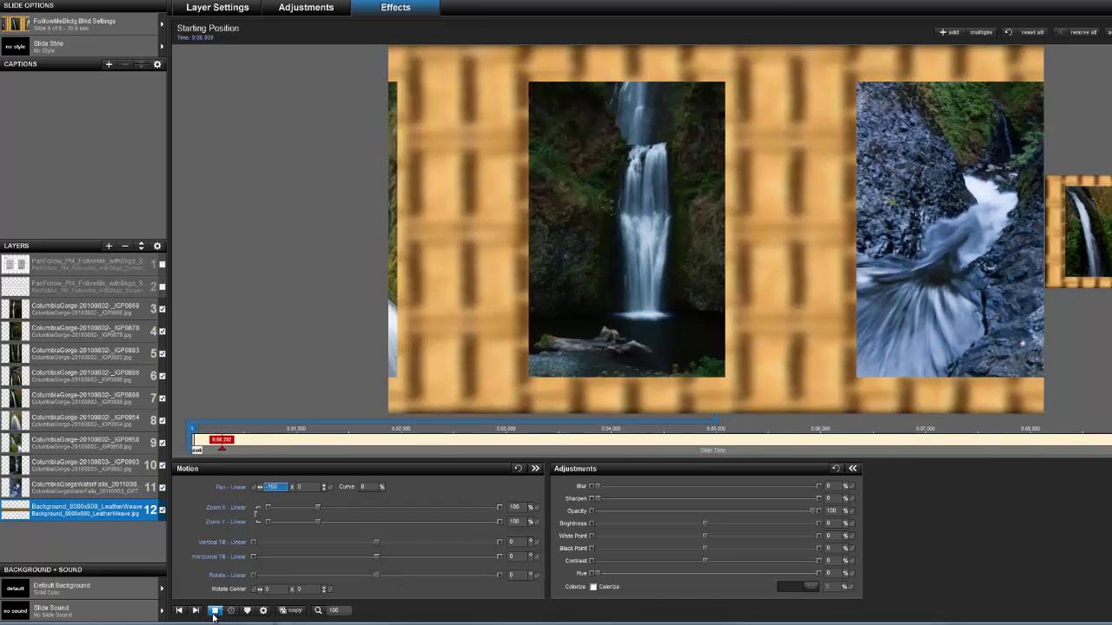